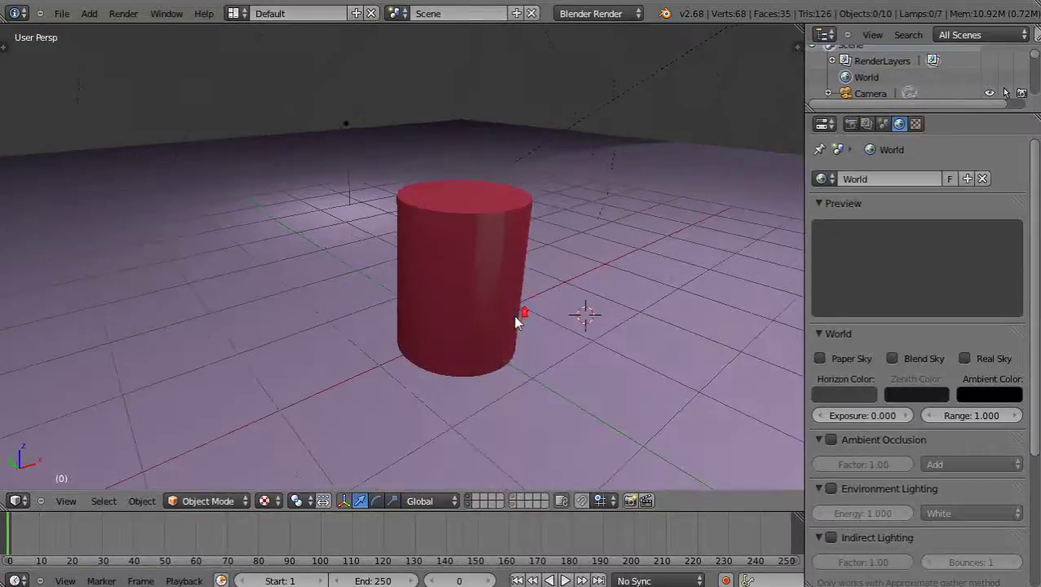
Select the red cylinder so its red Material.004 shows in the properties
scroll(513, 315, down, 2)
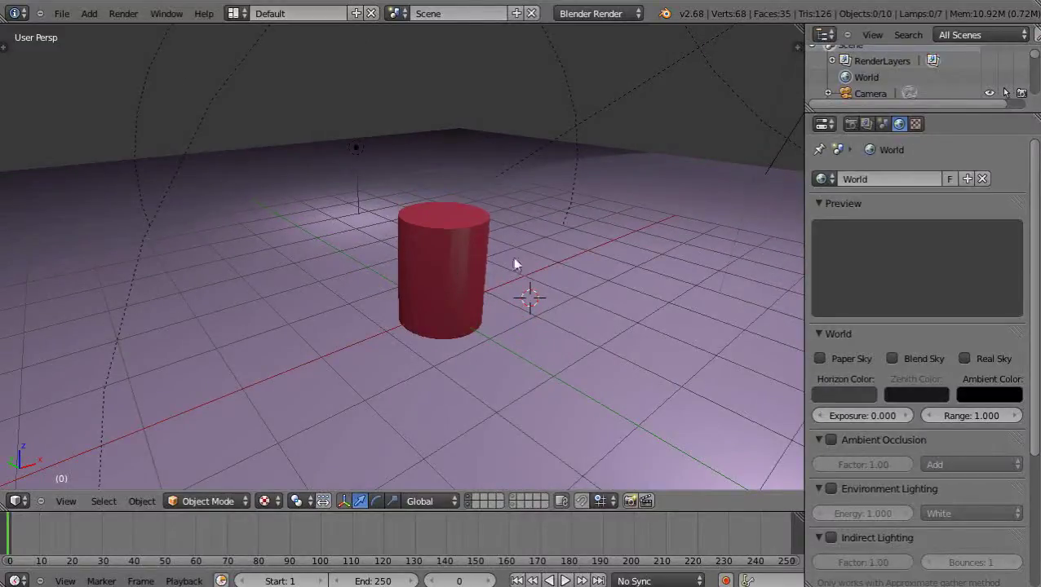
scroll(446, 286, up, 1)
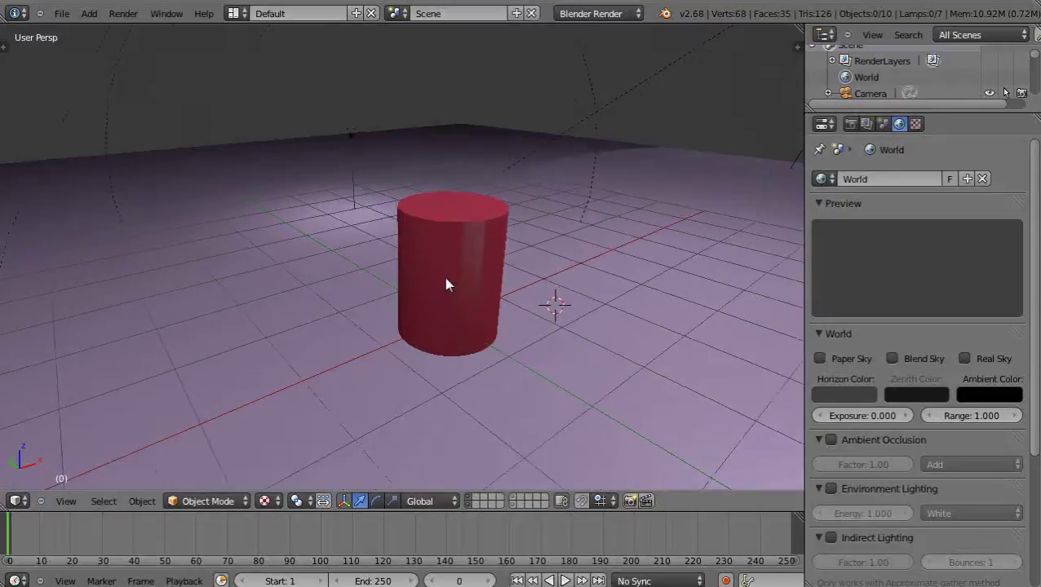
right_click(451, 282)
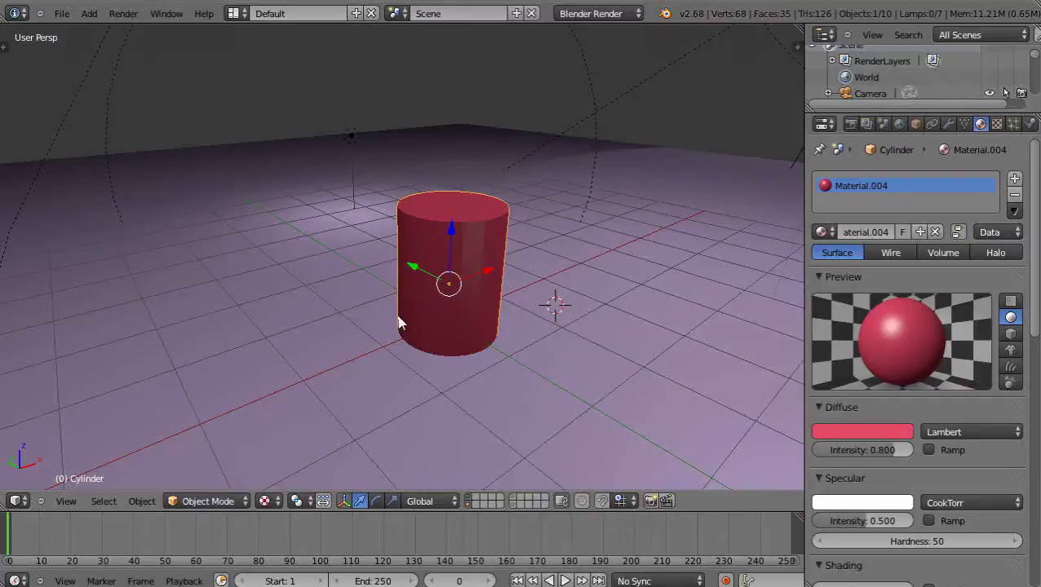
Keyframe the cylinder's rotation at frame 1, then slide it along X and keyframe location at frame 249
click(11, 535)
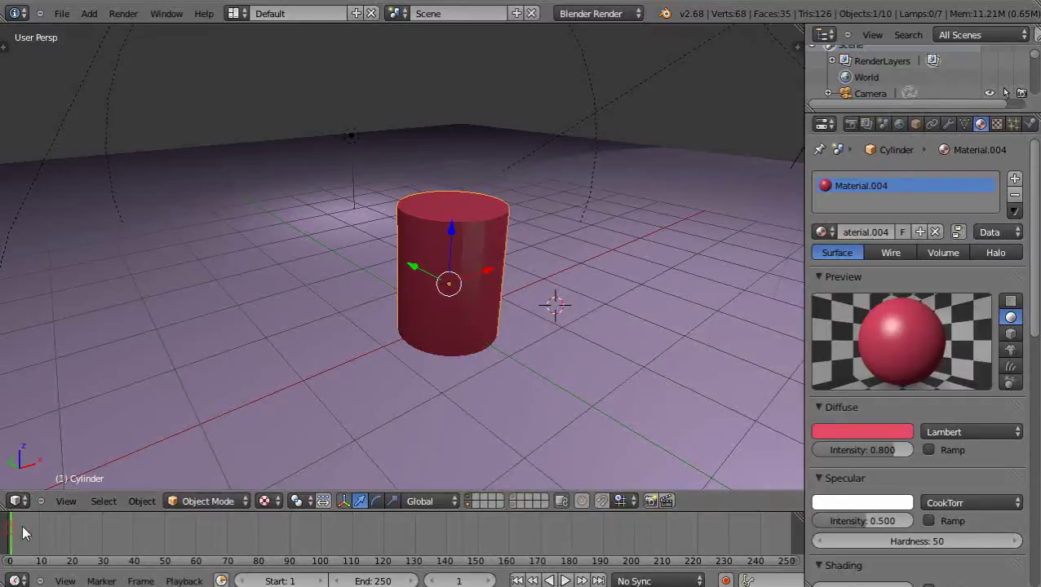
key(i)
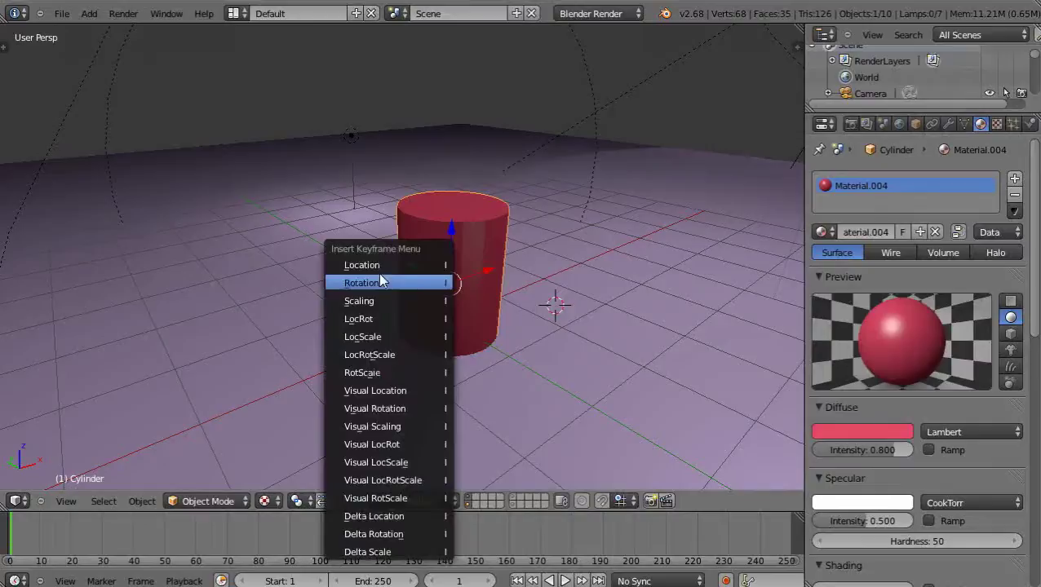
click(377, 279)
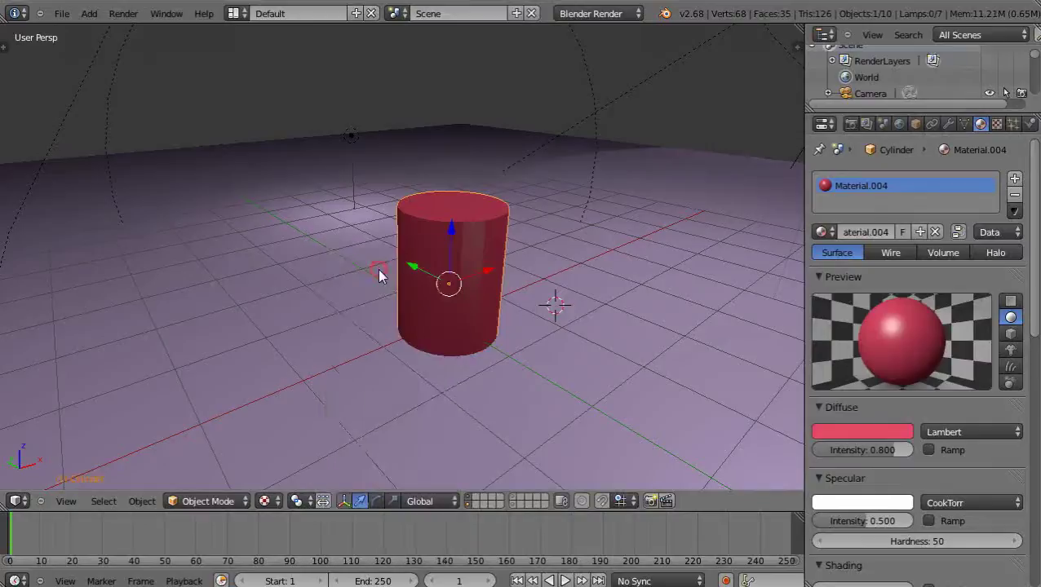
click(789, 532)
drag(489, 278, 276, 359)
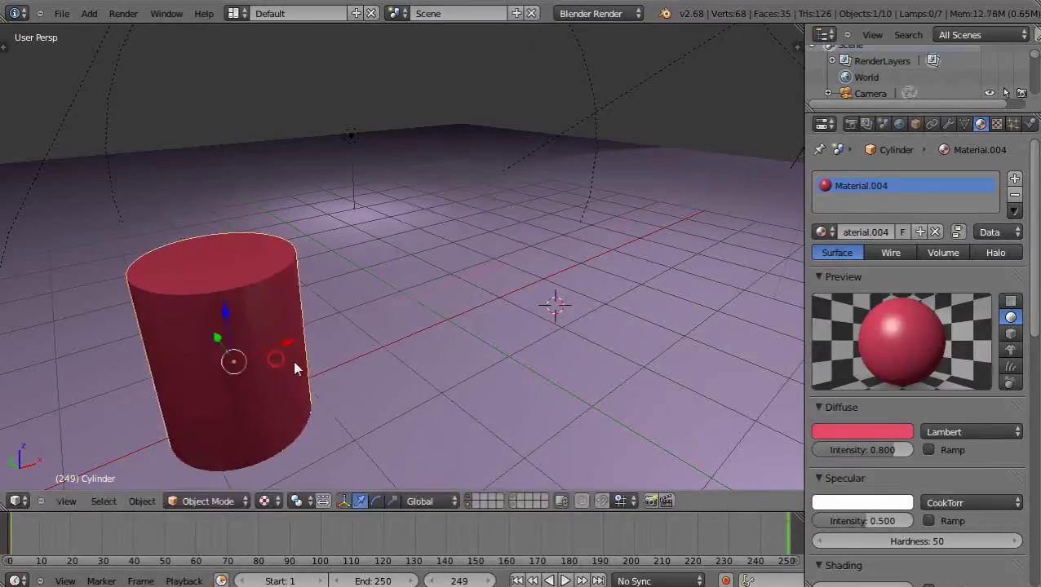
key(i)
click(310, 269)
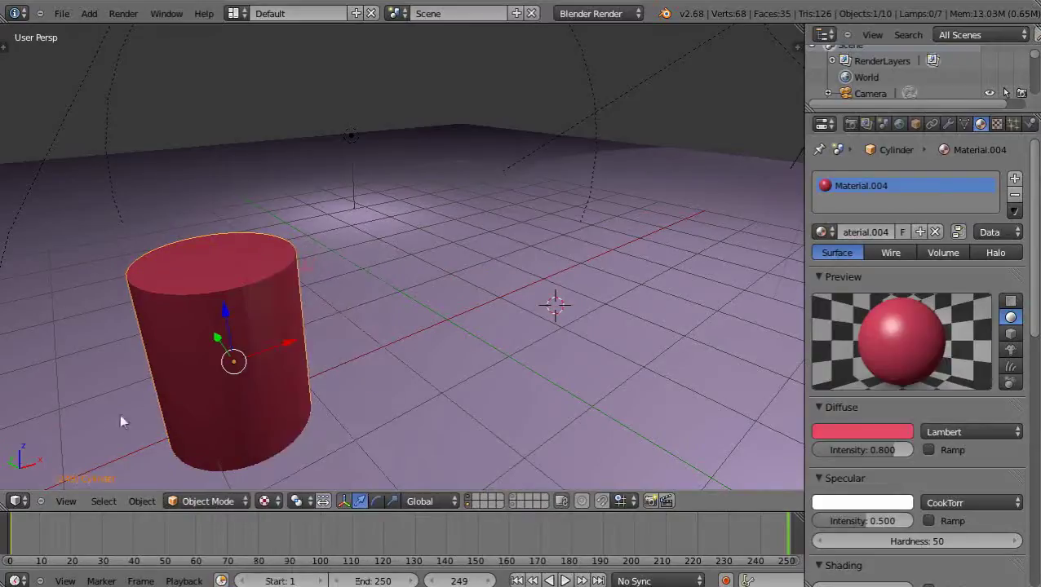
Play back the animation, stop it, and move the cylinder back toward the scene centre
click(11, 540)
key(alt+a)
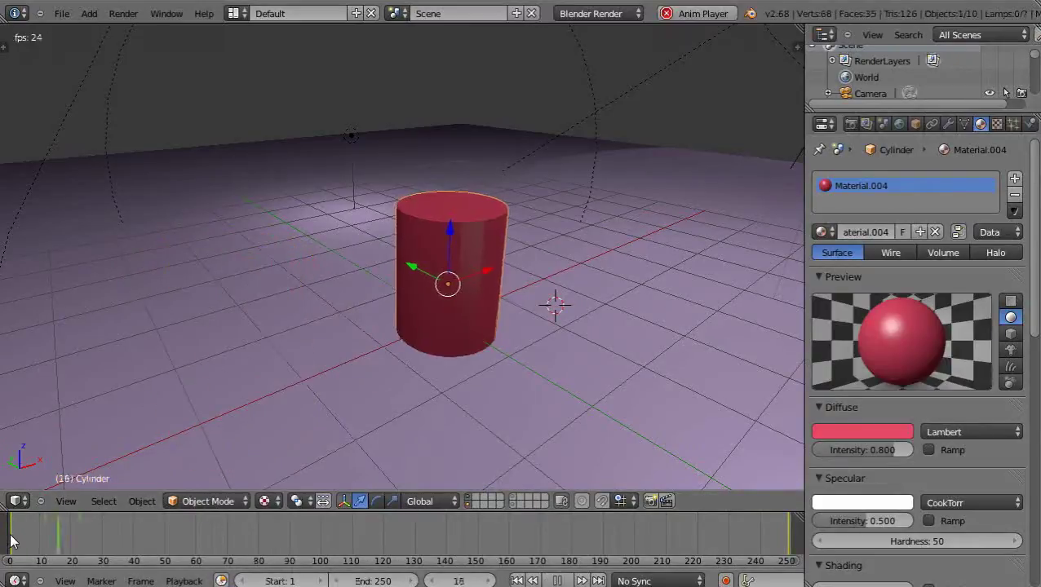
key(Escape)
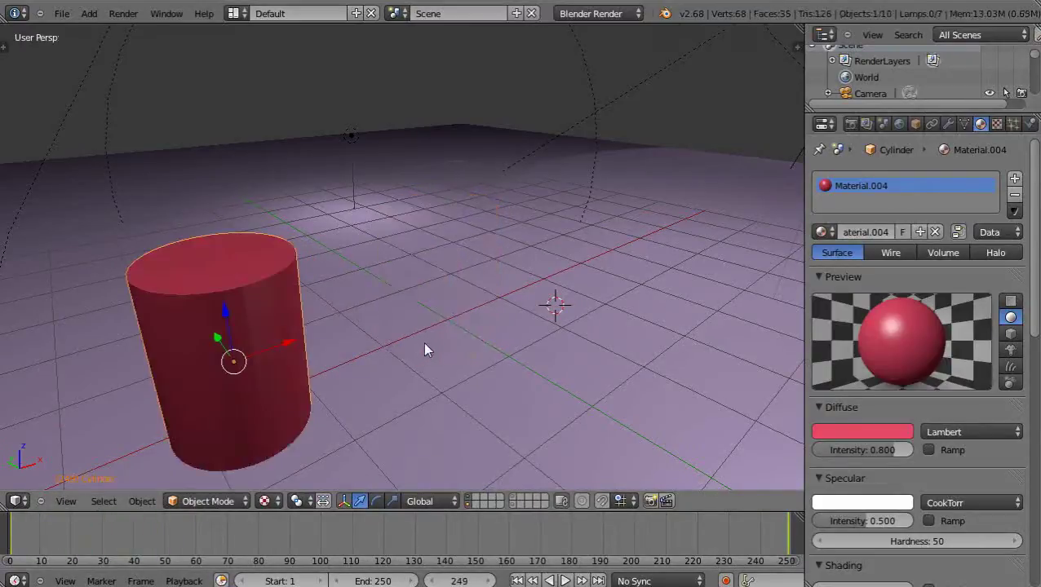
drag(294, 343, 414, 312)
Add a cube mesh beside the cylinder and scale it down to about half size
right_click(567, 244)
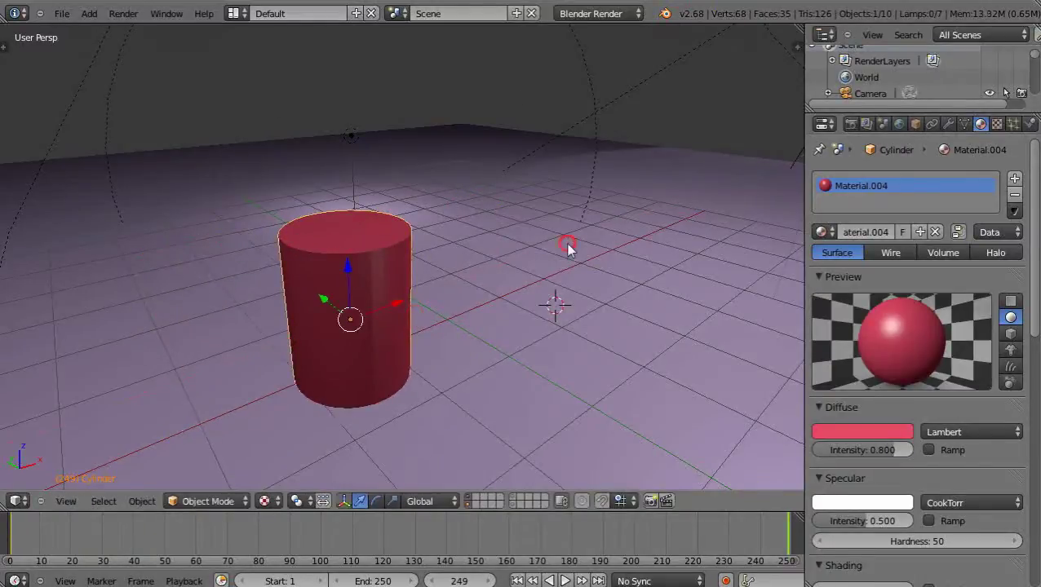
key(shift+a)
mouse_move(571, 125)
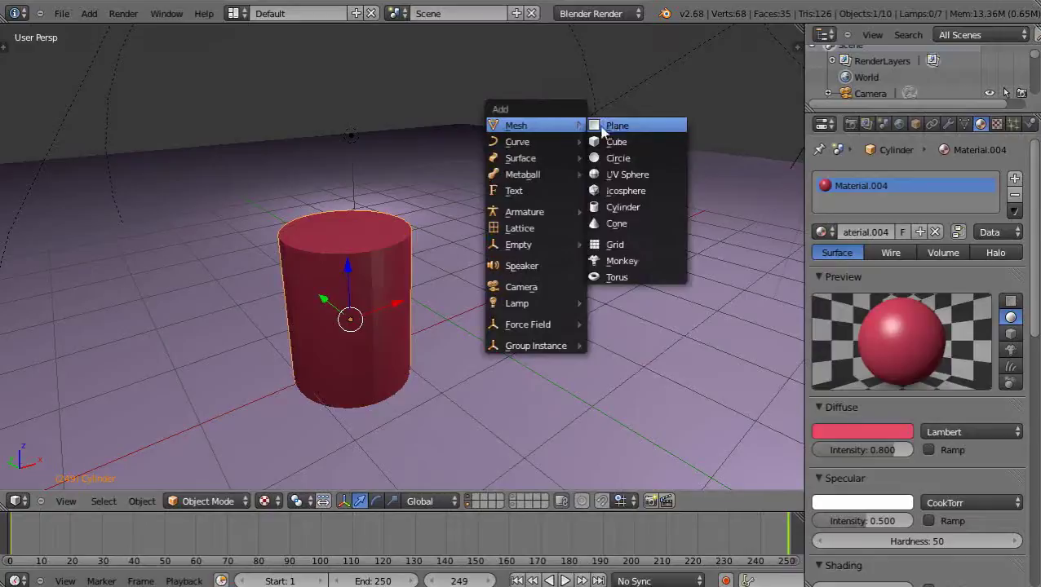
click(622, 143)
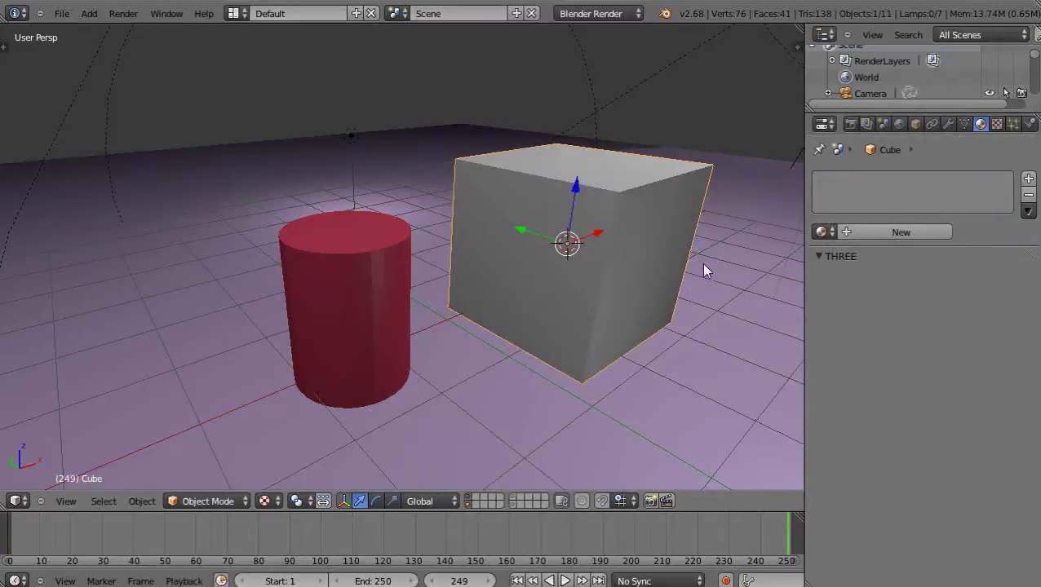
key(s)
click(634, 265)
Assign the existing green material 'Material' to the cube
click(821, 231)
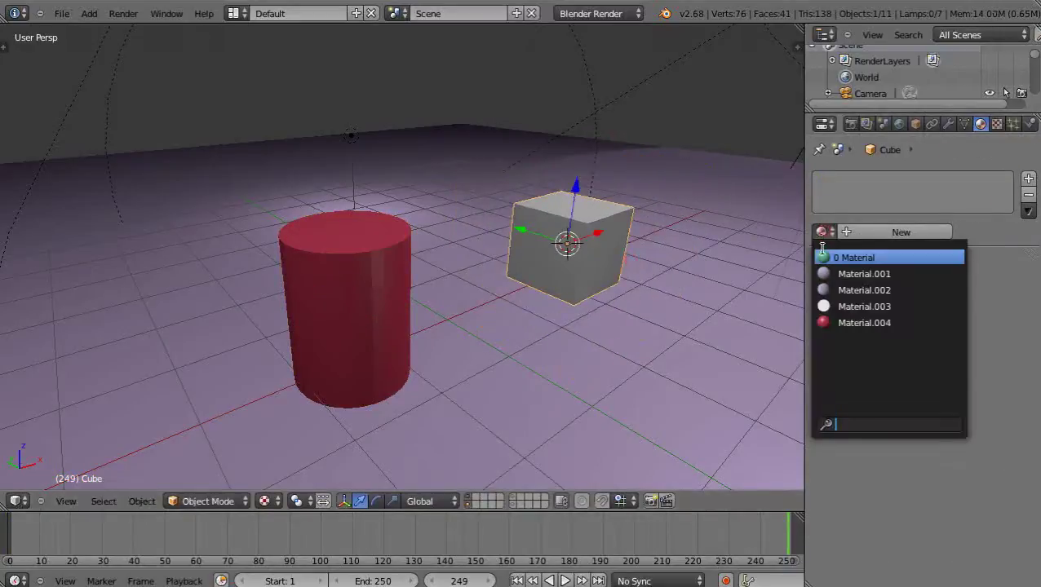
click(823, 254)
middle_drag(599, 309, 623, 295)
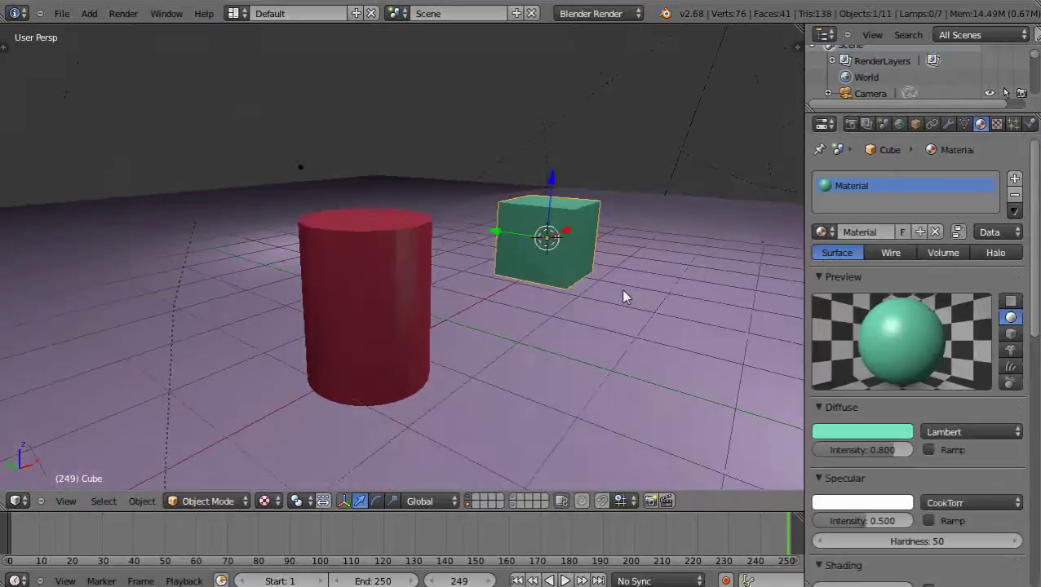
scroll(408, 318, down, 3)
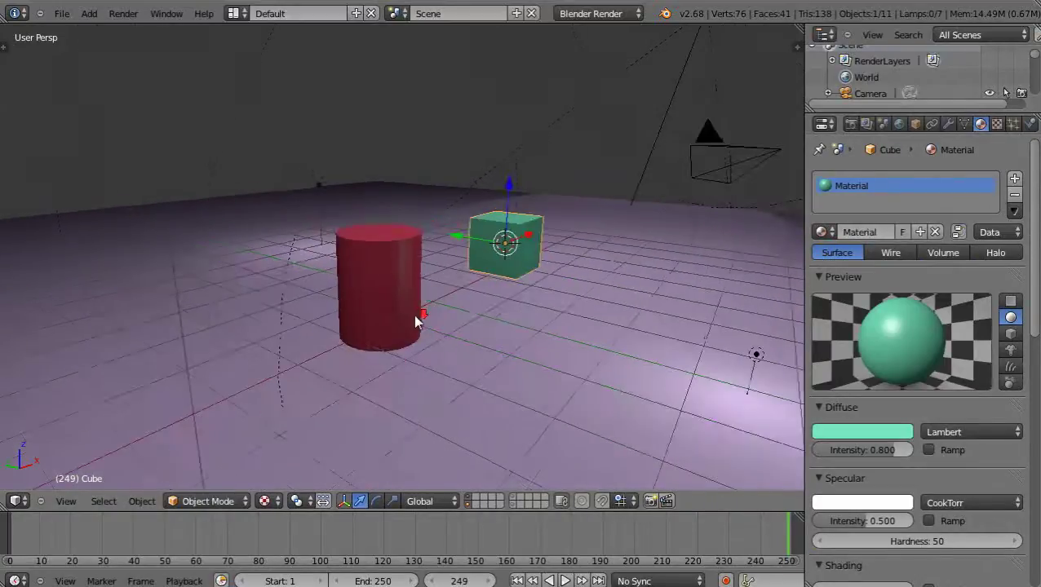
scroll(423, 318, up, 4)
scroll(432, 321, down, 3)
scroll(432, 322, up, 1)
middle_drag(431, 326, 384, 320)
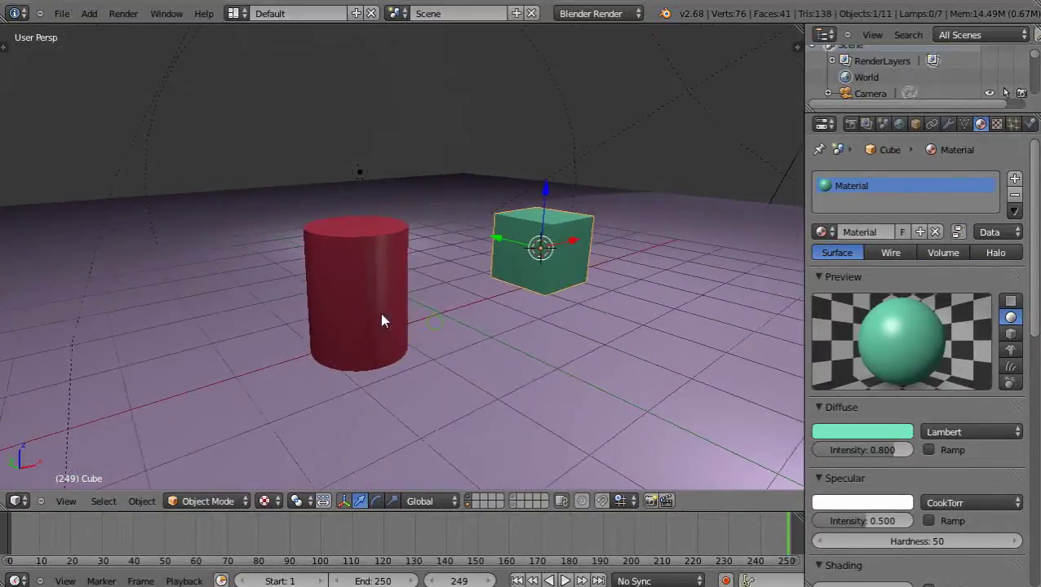
shift+right_click(369, 310)
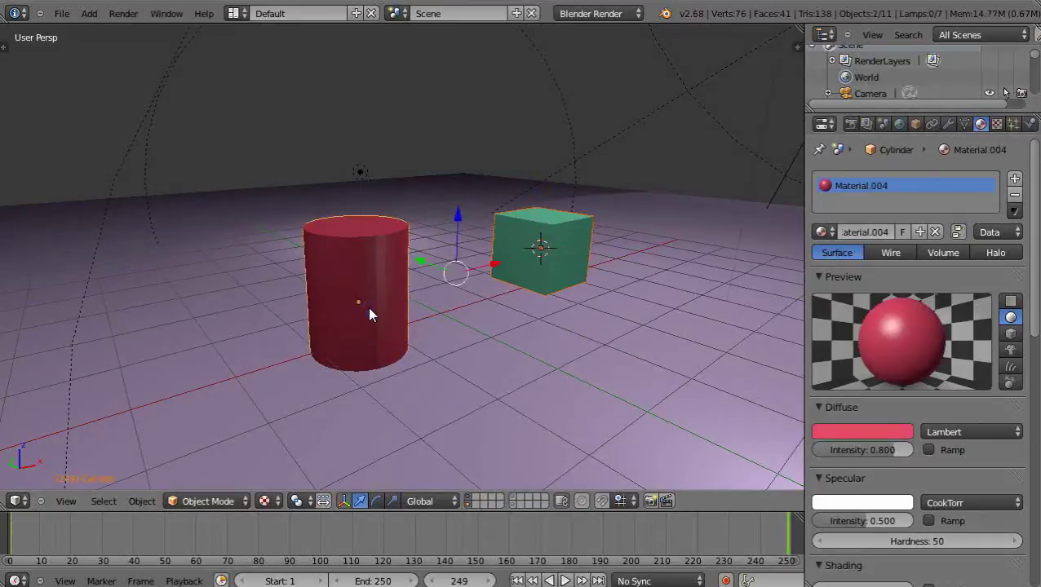
key(ctrl+j)
scroll(368, 307, down, 2)
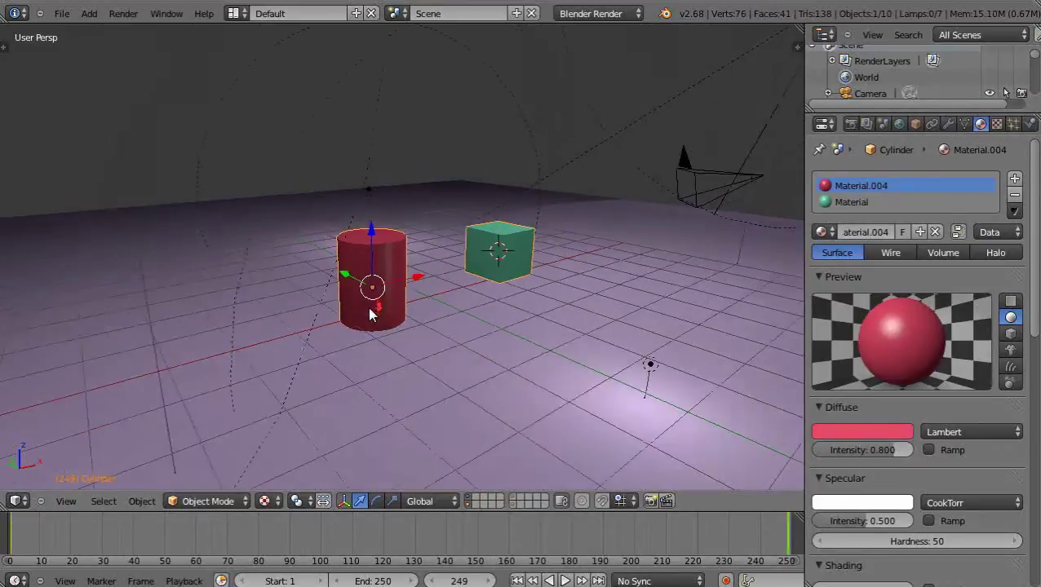
scroll(368, 307, up, 2)
key(alt+a)
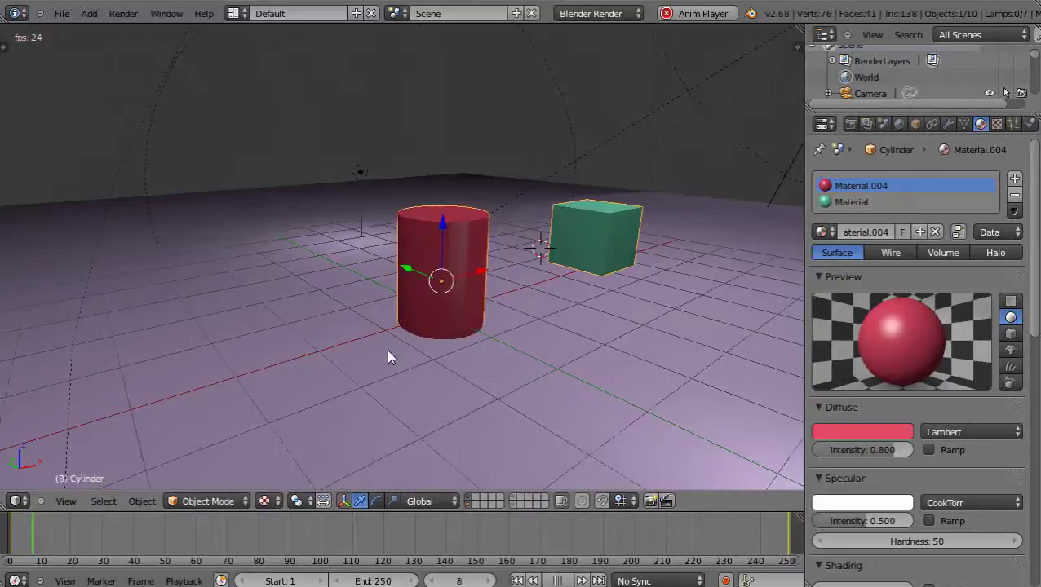
key(Escape)
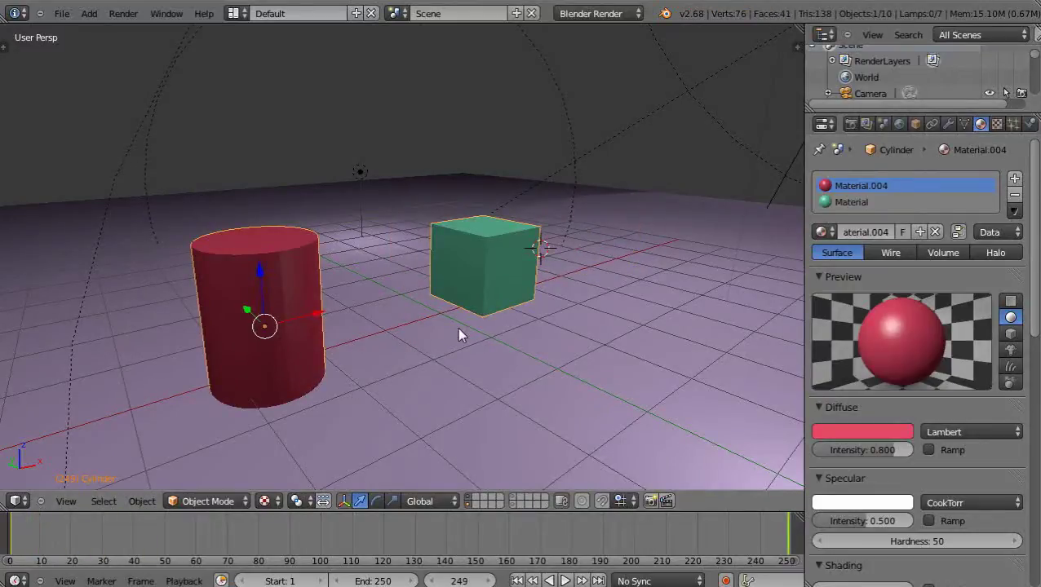
key(ctrl+z)
key(ctrl+z)
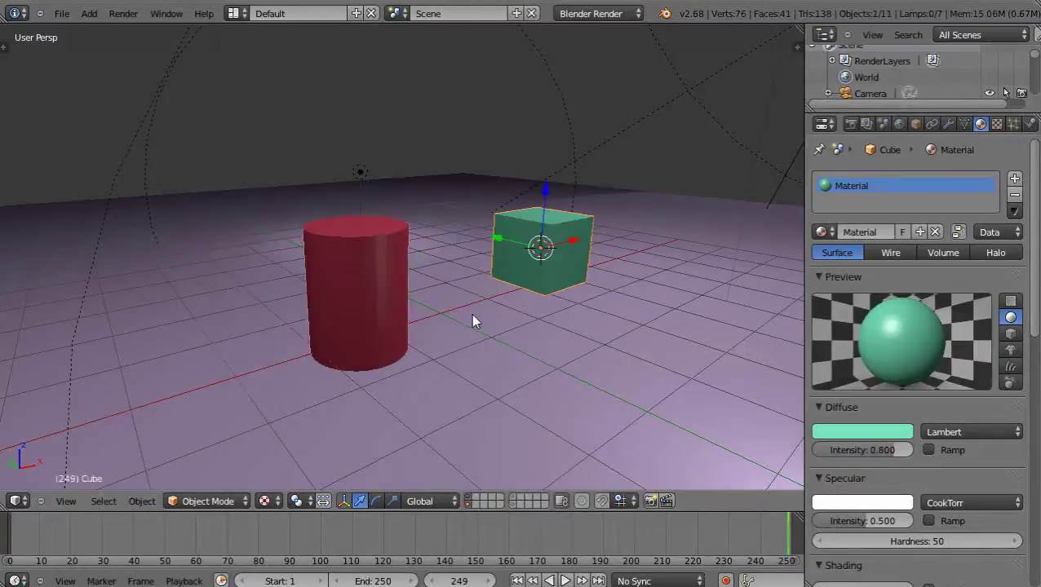
Join the cylinder into the cube with Ctrl+J and preview the playback
right_click(365, 295)
right_click(546, 253)
right_click(381, 296)
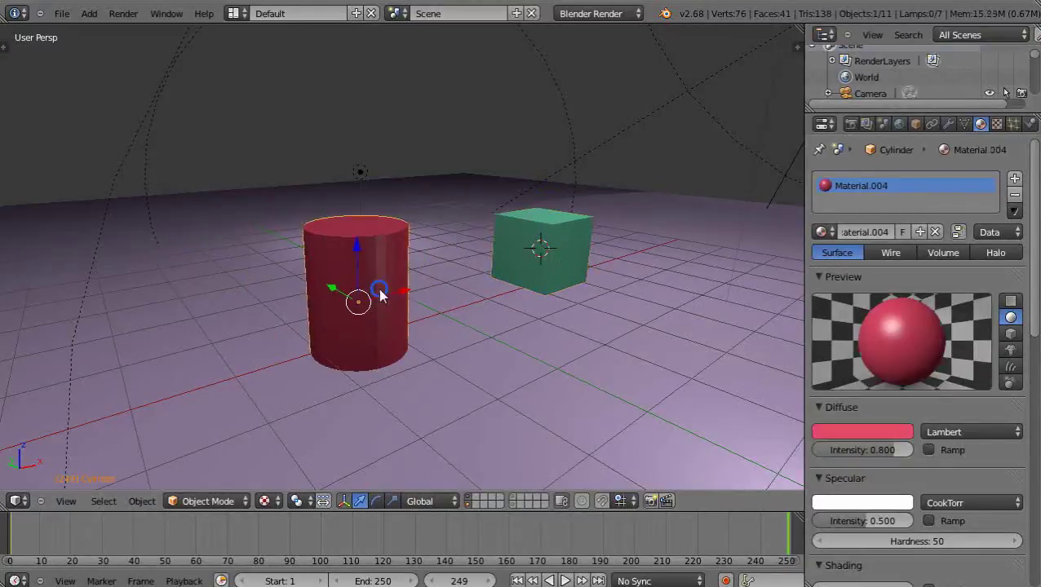
shift+right_click(569, 243)
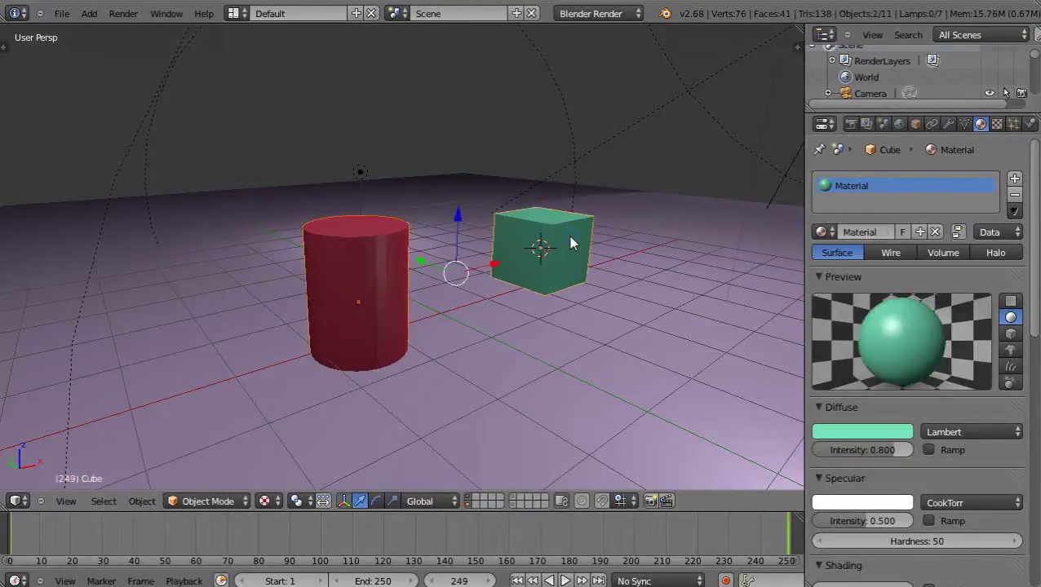
key(ctrl+j)
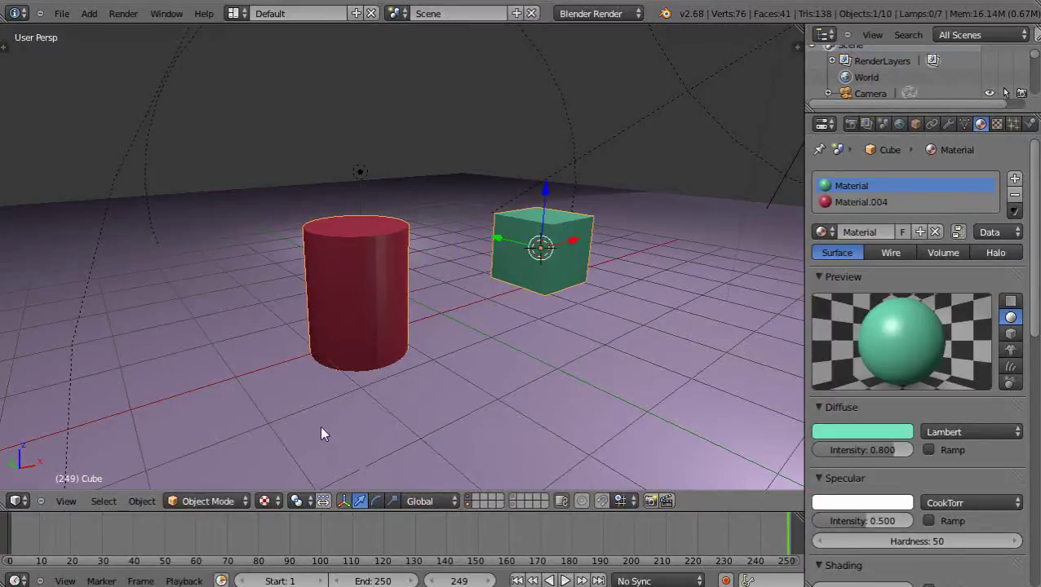
key(alt+a)
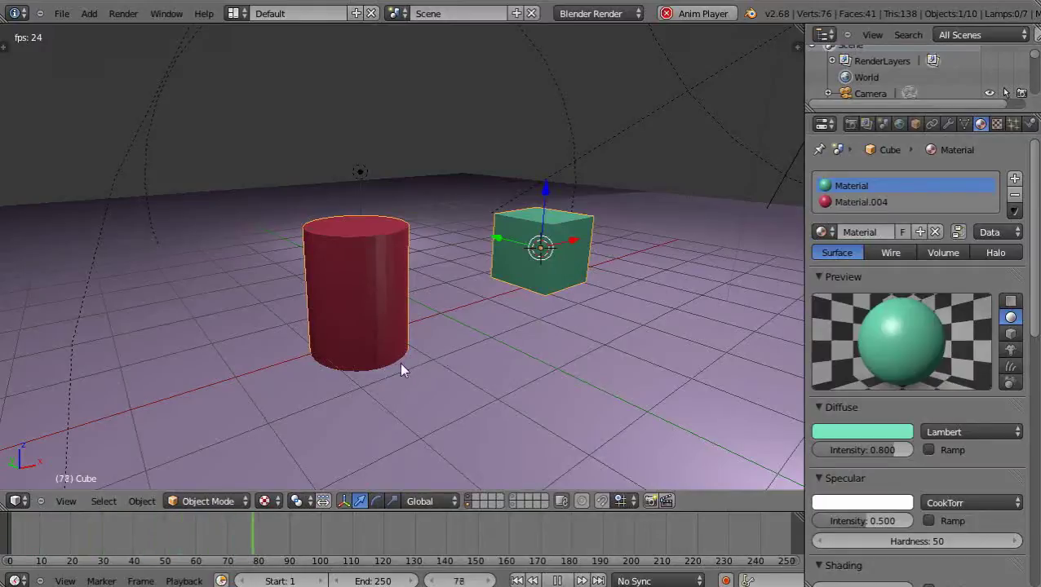
key(Escape)
Undo that join, then merge the cube into the cylinder instead and preview the playback
key(ctrl+z)
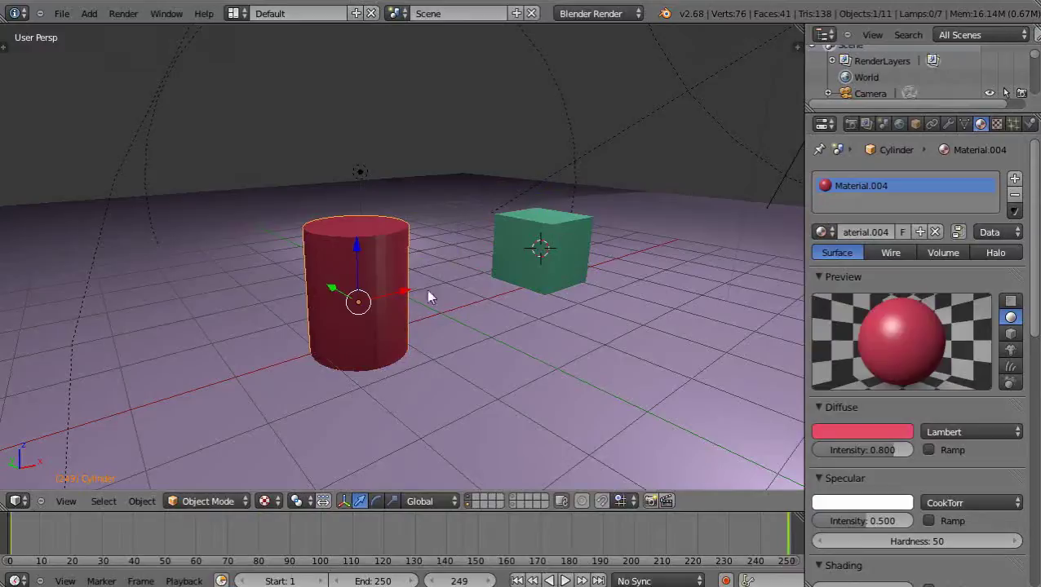
right_click(528, 231)
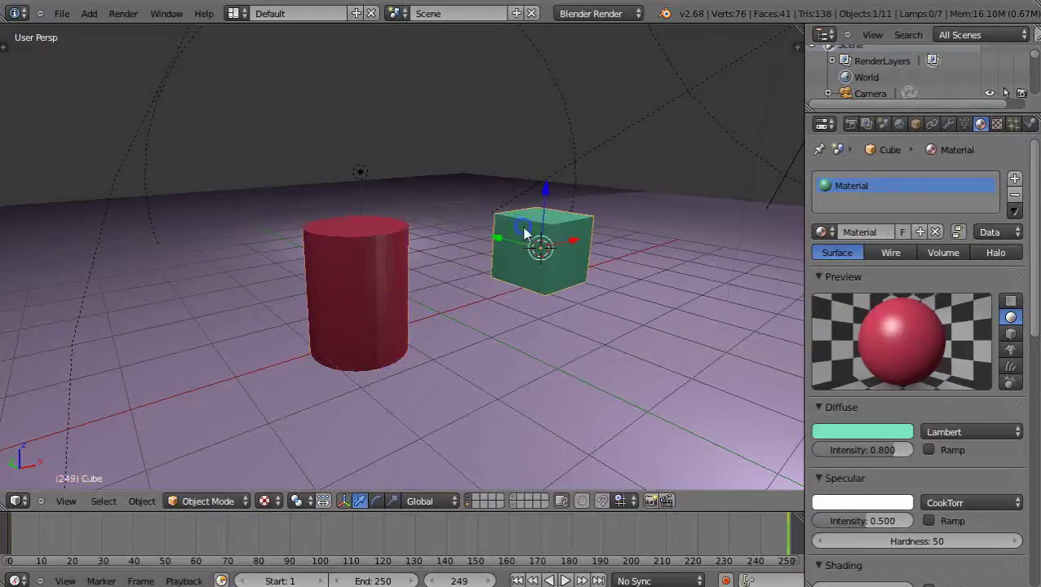
shift+right_click(371, 282)
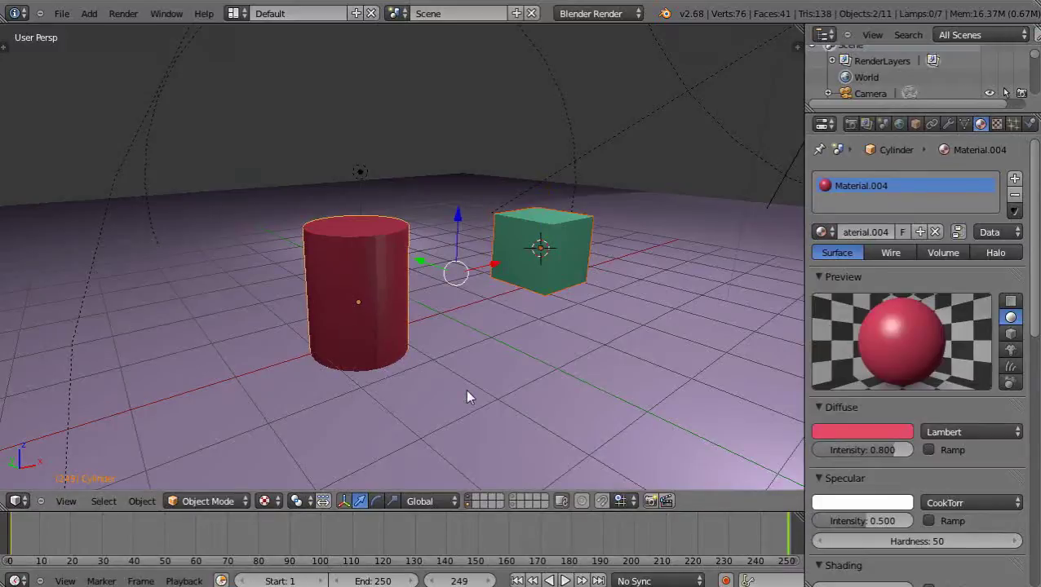
key(ctrl+j)
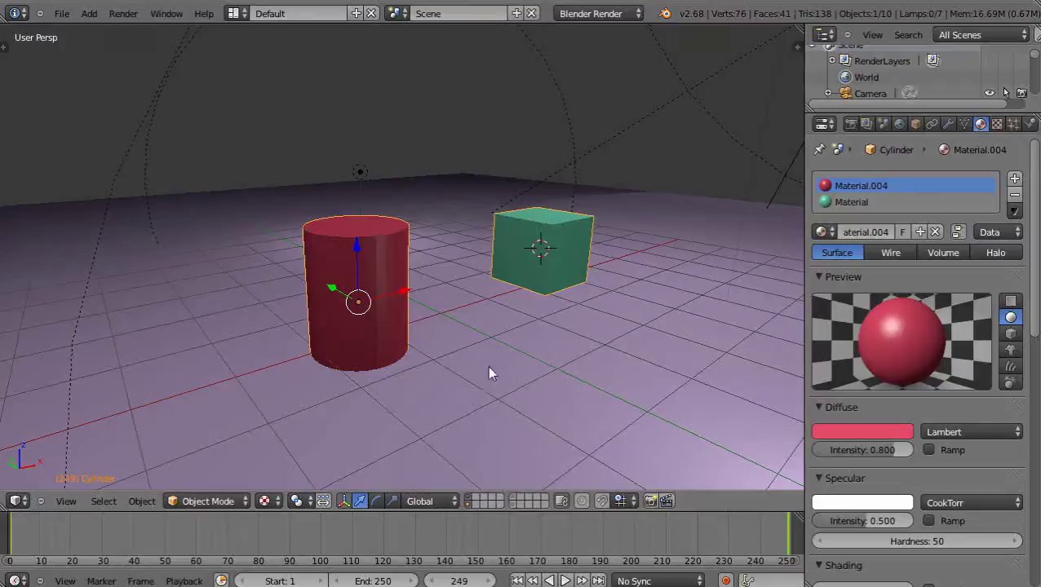
key(alt+a)
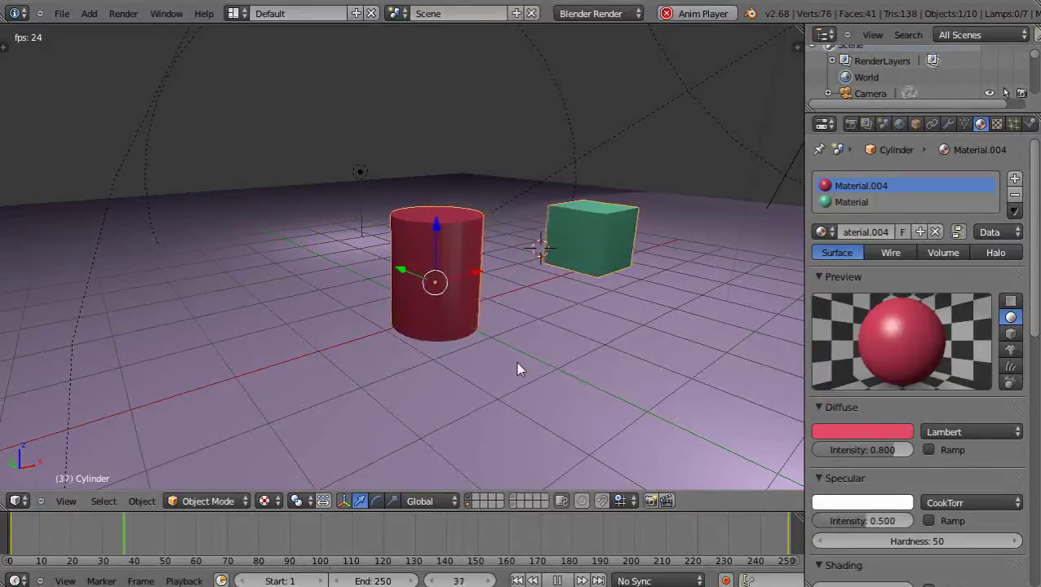
key(Escape)
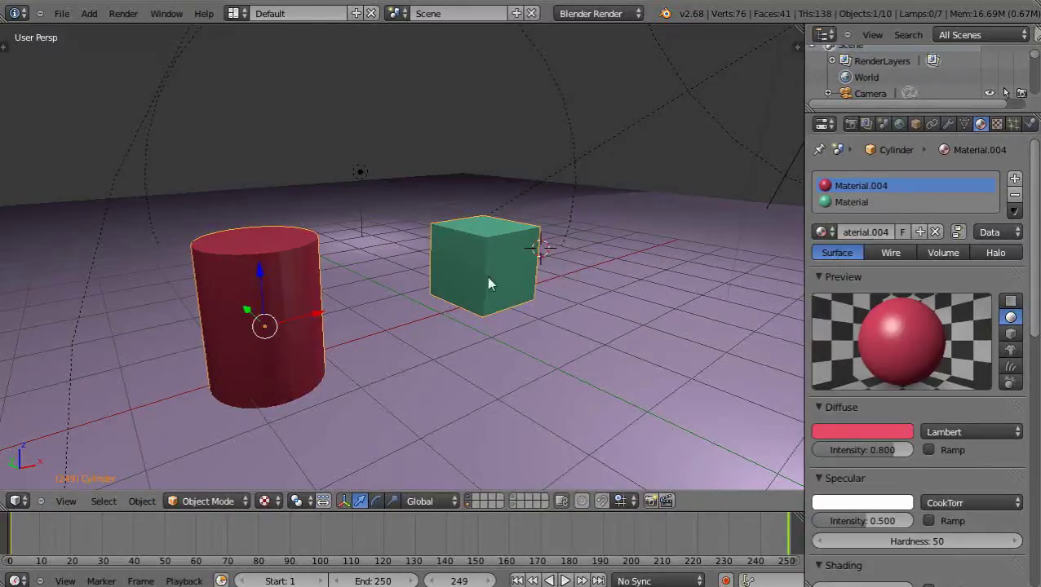
scroll(487, 283, down, 4)
scroll(486, 287, up, 3)
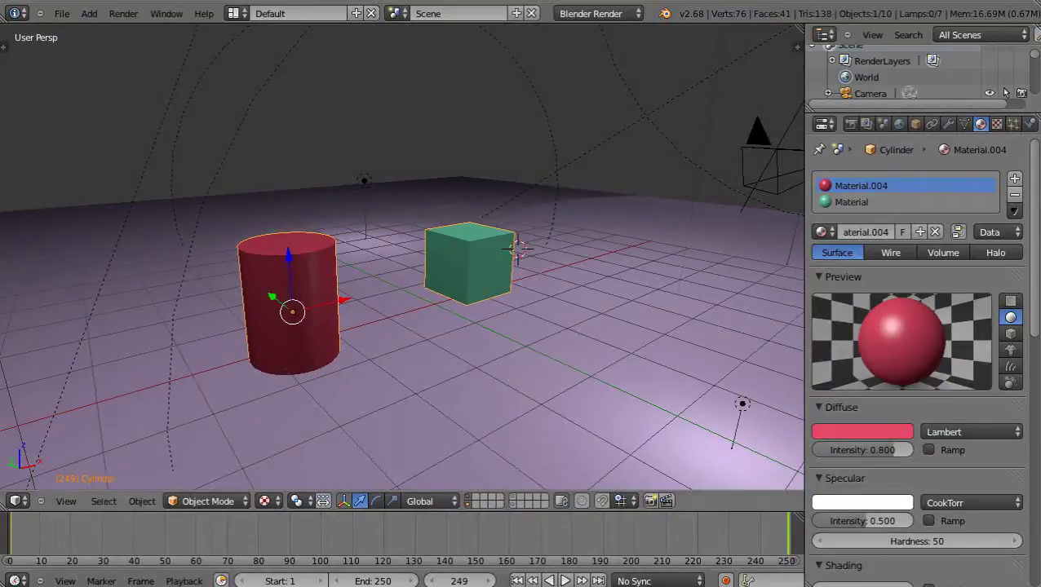
Delete all the cylinder's location keyframes in a temporary Graph Editor, then restore the single 3D view
drag(3, 502, 58, 299)
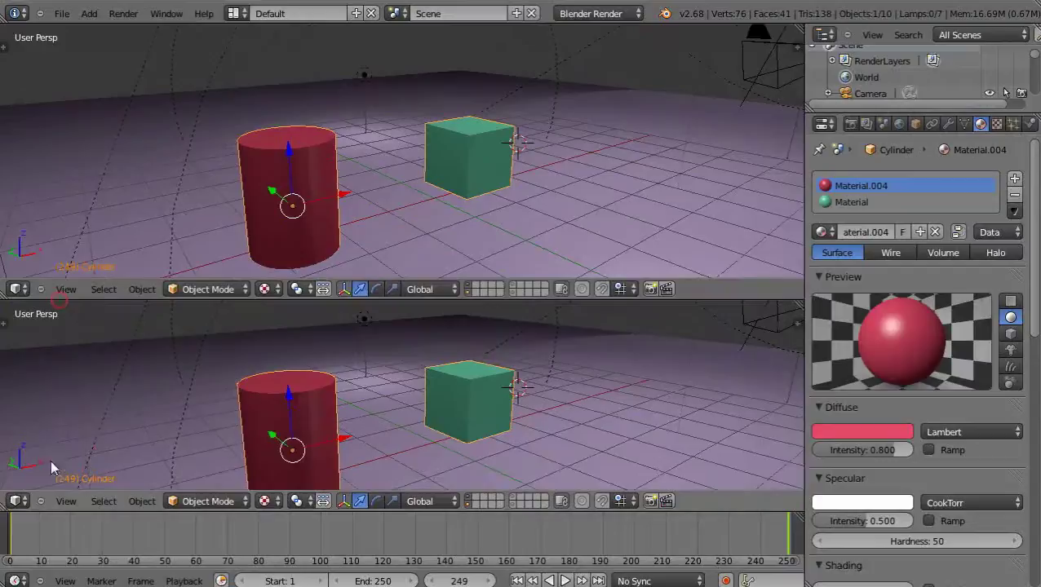
click(17, 500)
click(39, 440)
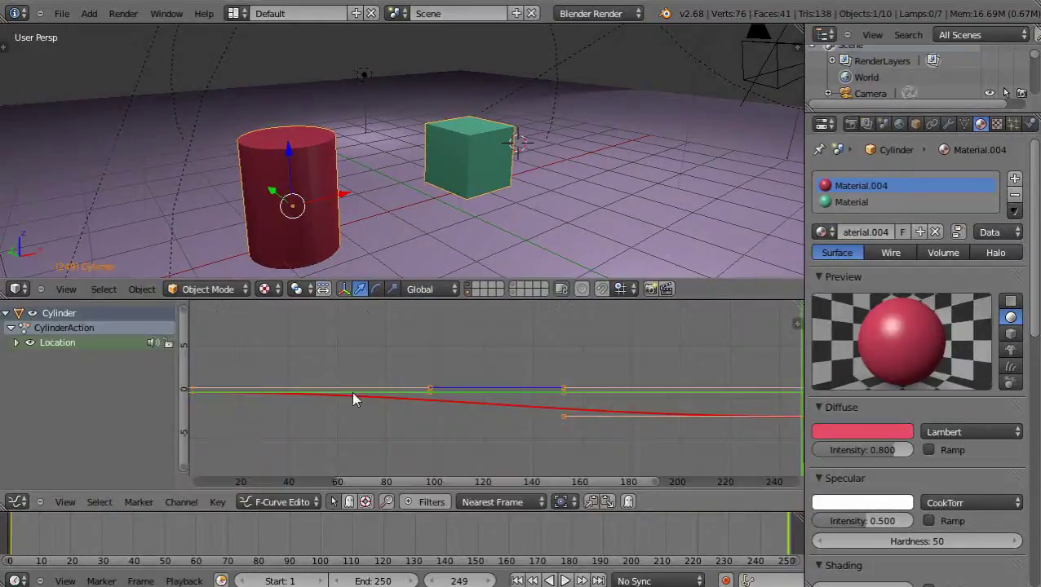
key(a)
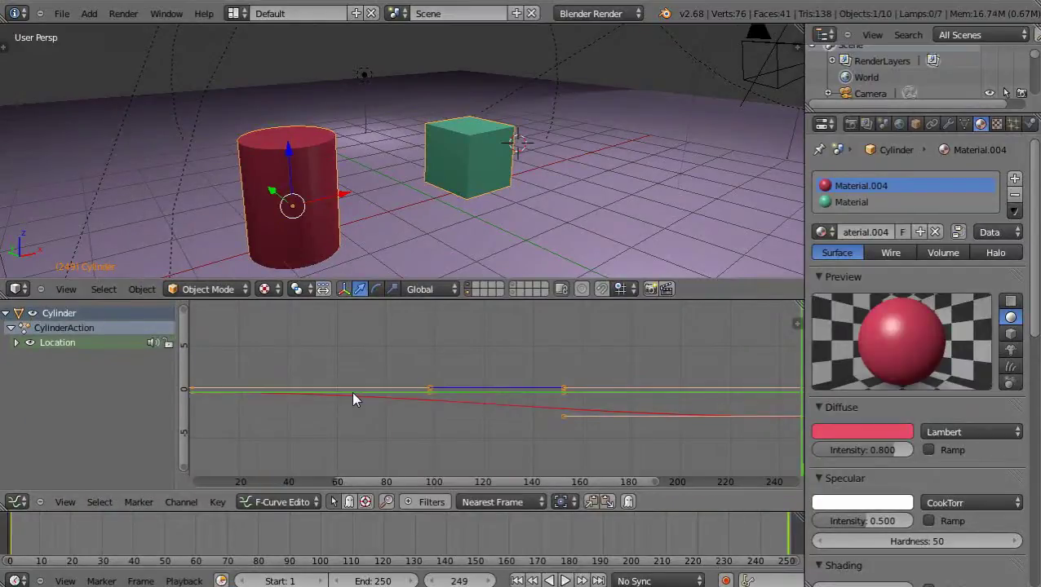
key(x)
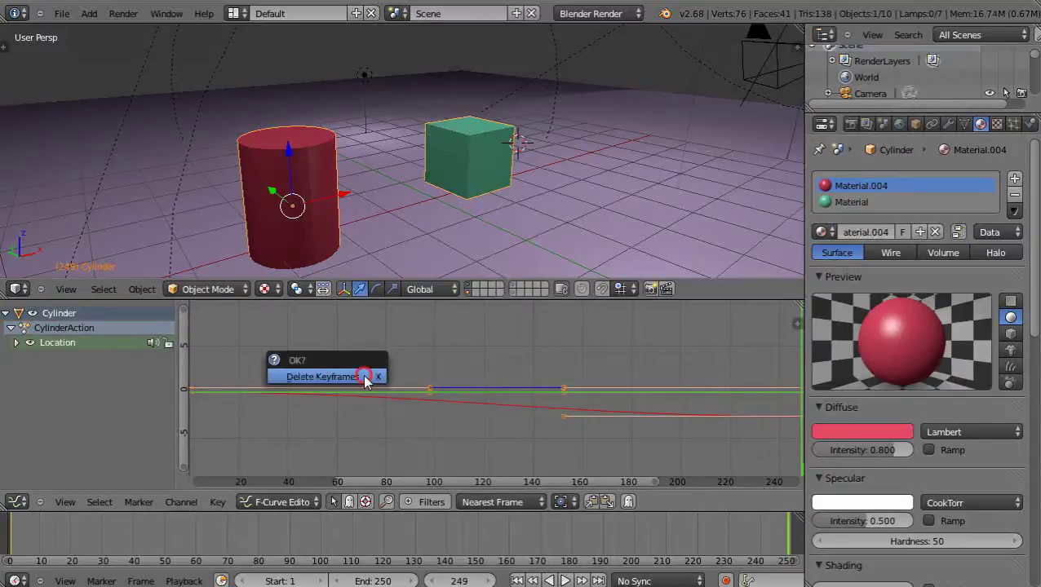
click(363, 375)
drag(5, 295, 178, 406)
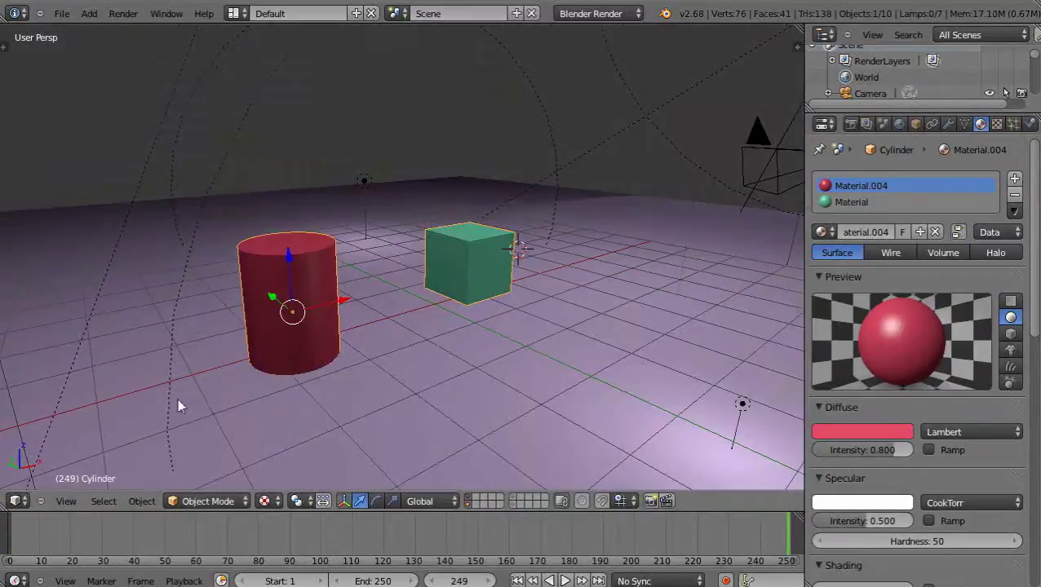
Place the 3D cursor on the floor beside the objects and add a Plain Axes Empty there
middle_drag(348, 363, 445, 330)
scroll(409, 352, down, 4)
middle_drag(488, 279, 274, 247)
click(272, 240)
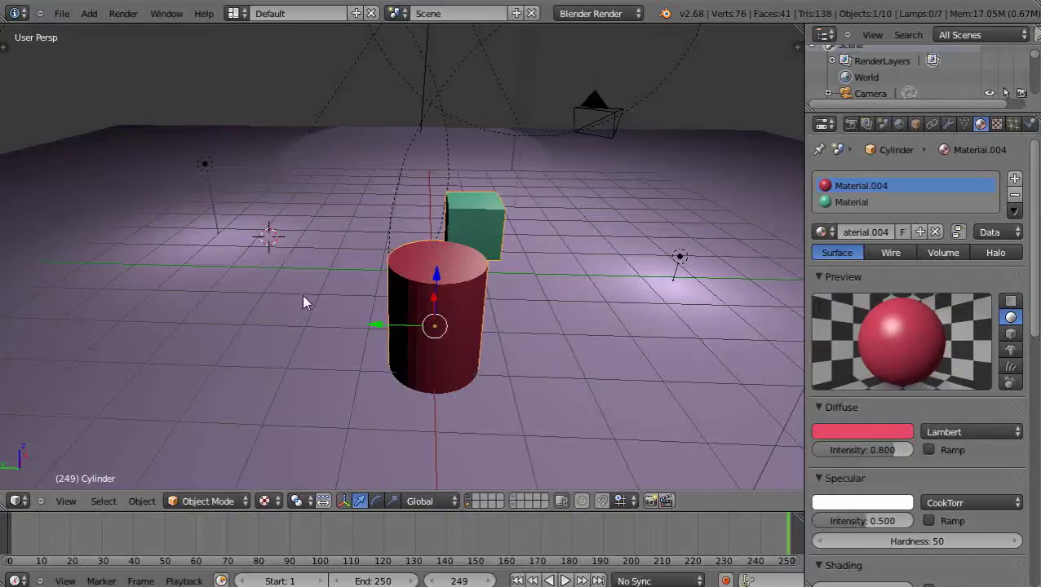
key(shift+a)
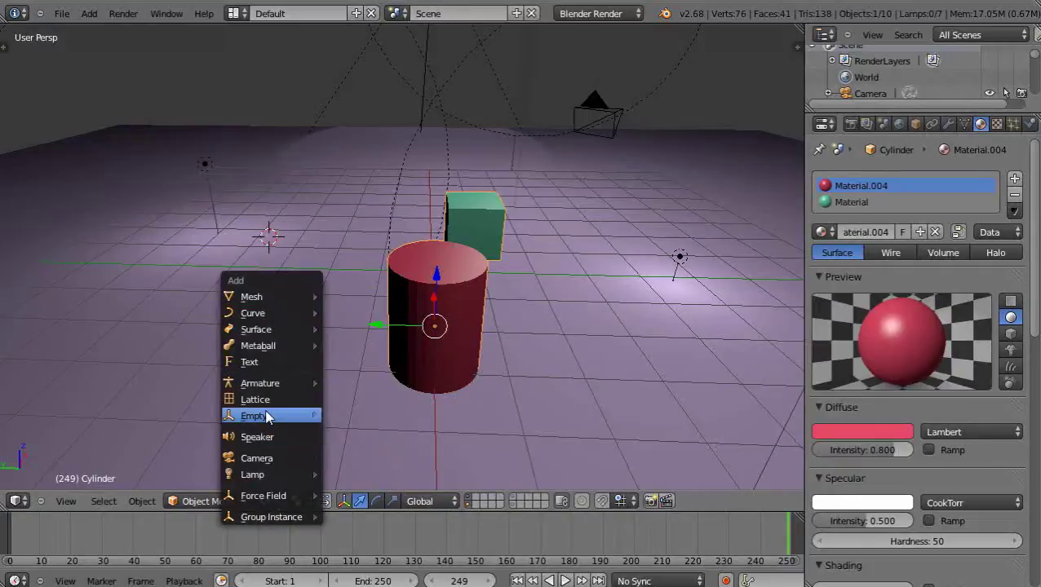
mouse_move(267, 416)
click(360, 416)
middle_drag(271, 276, 302, 253)
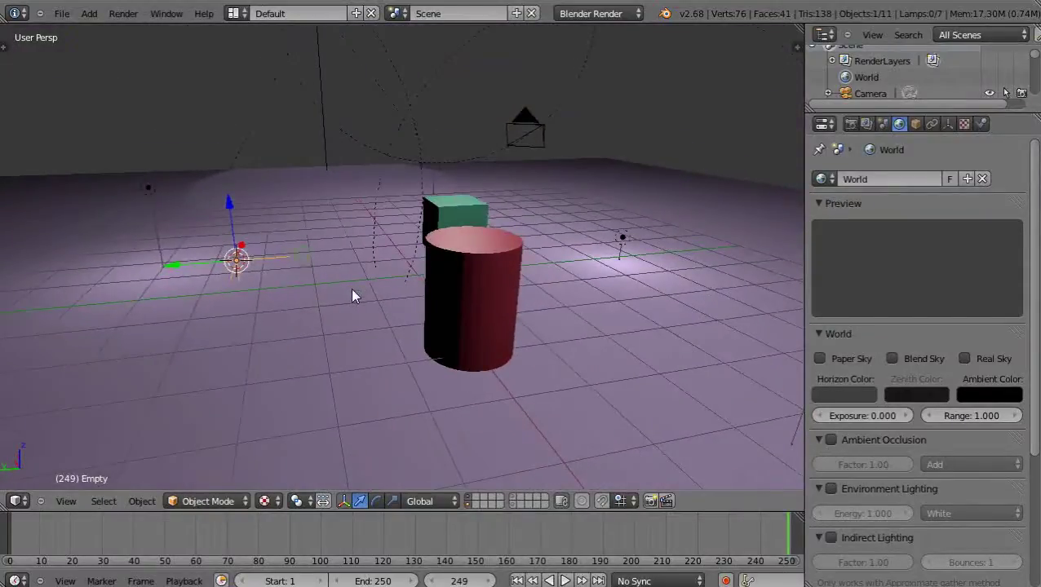
click(439, 308)
middle_drag(439, 307, 435, 329)
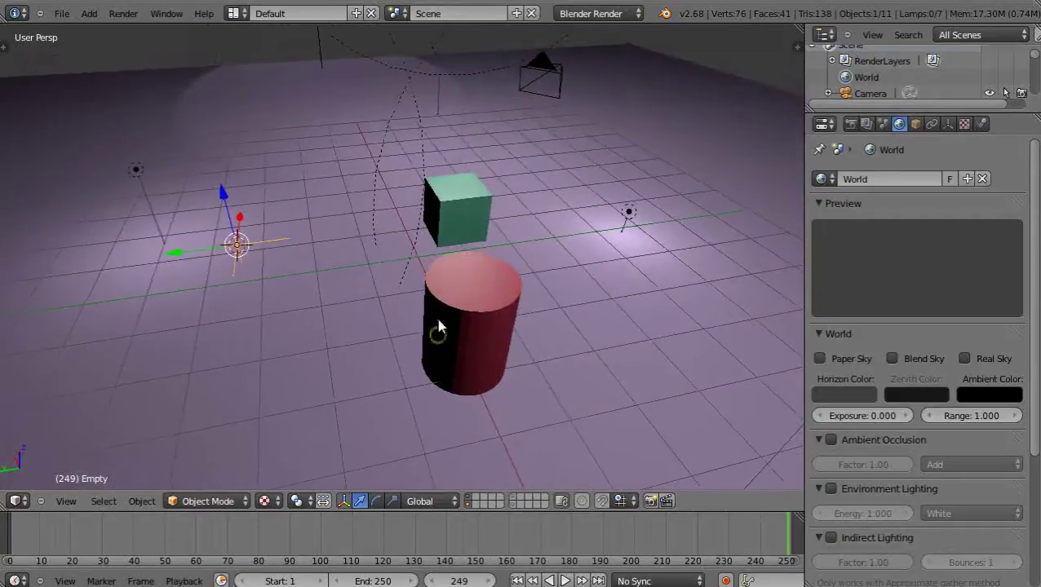
Select the cylinder, then the Empty, and parent them with Ctrl+P > Object
right_click(463, 312)
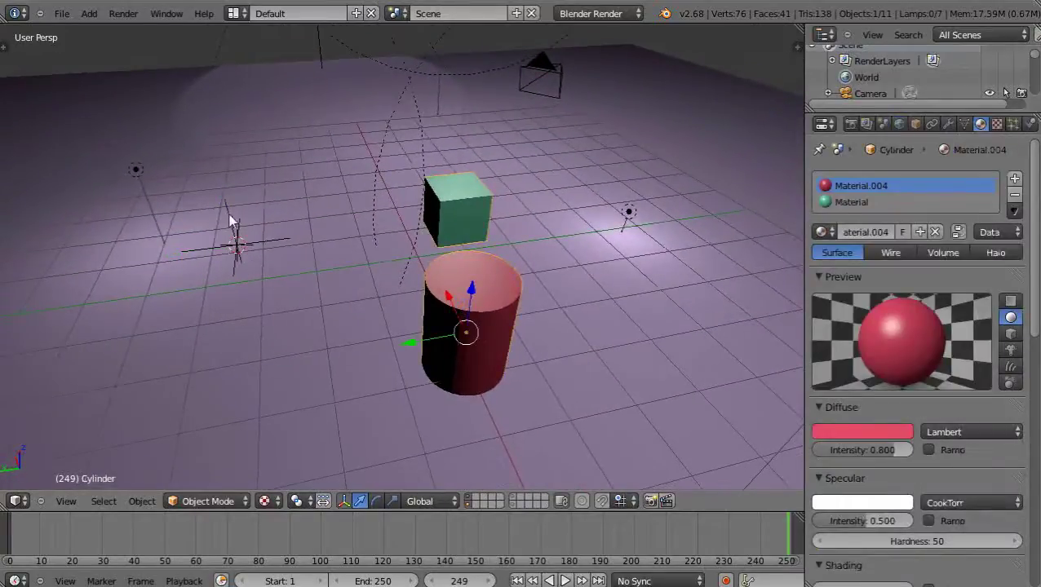
right_click(486, 322)
right_click(486, 322)
right_click(464, 211)
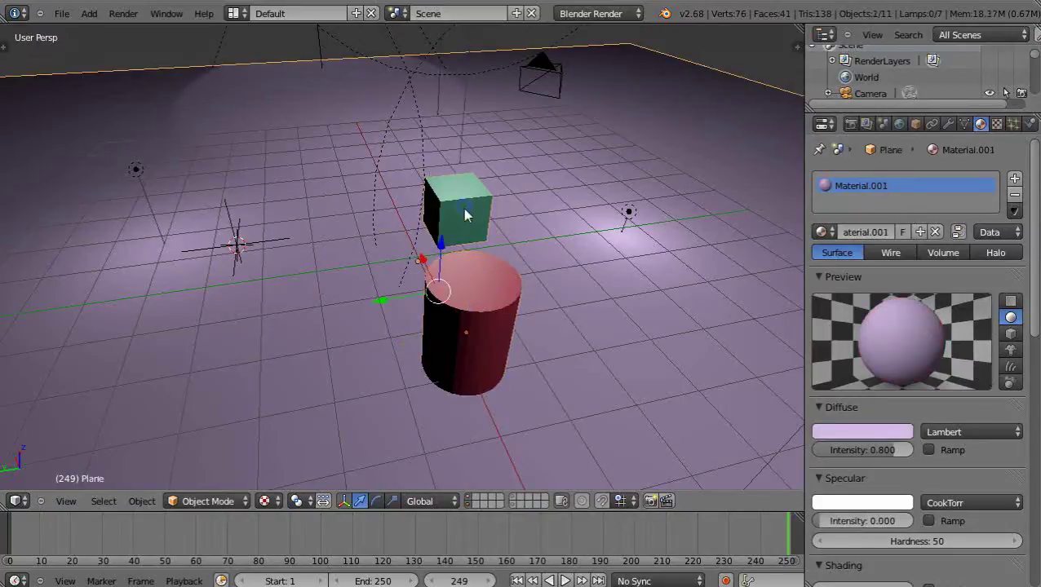
right_click(485, 304)
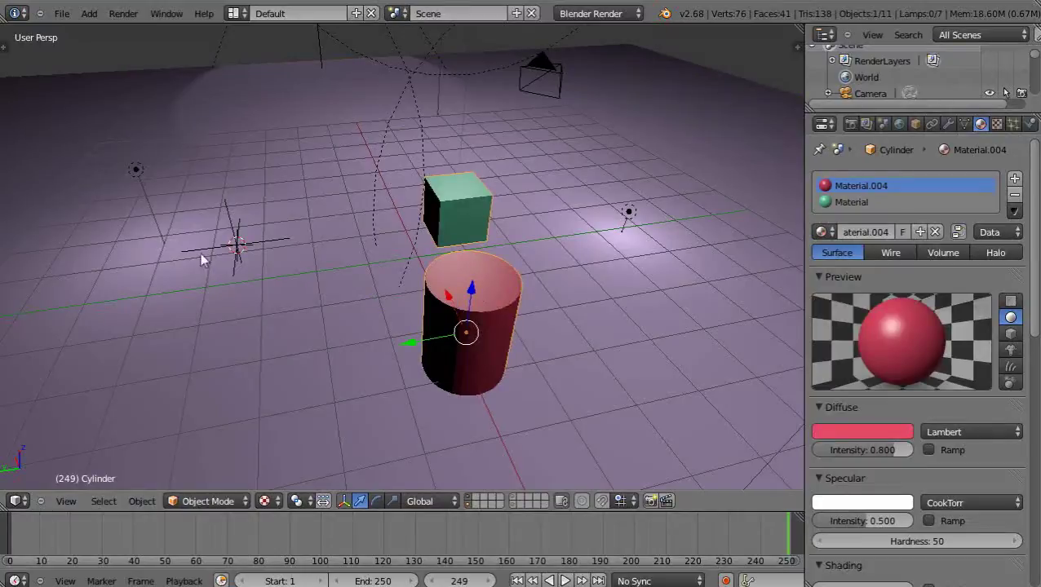
shift+right_click(230, 219)
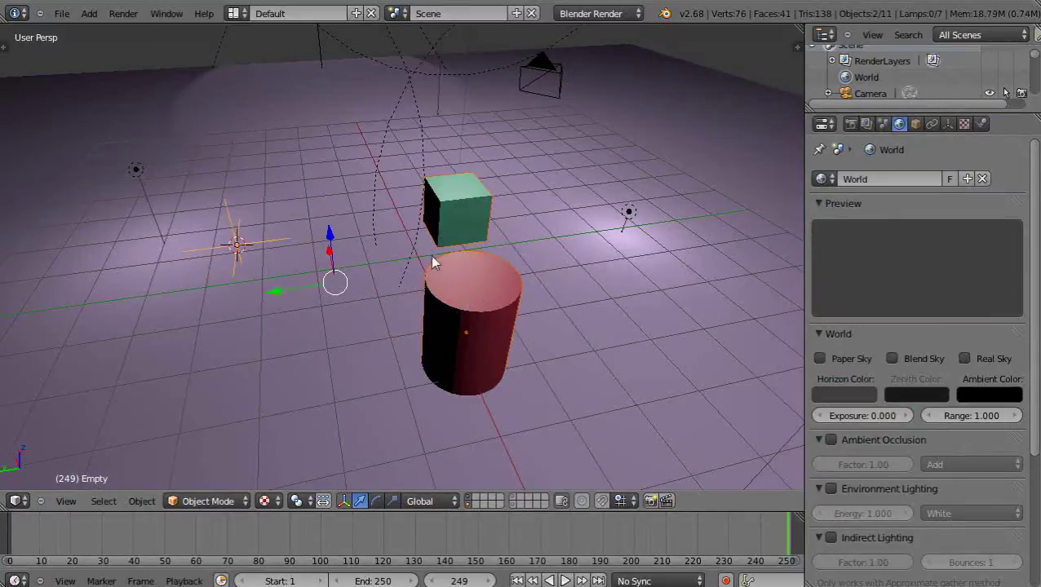
key(ctrl+p)
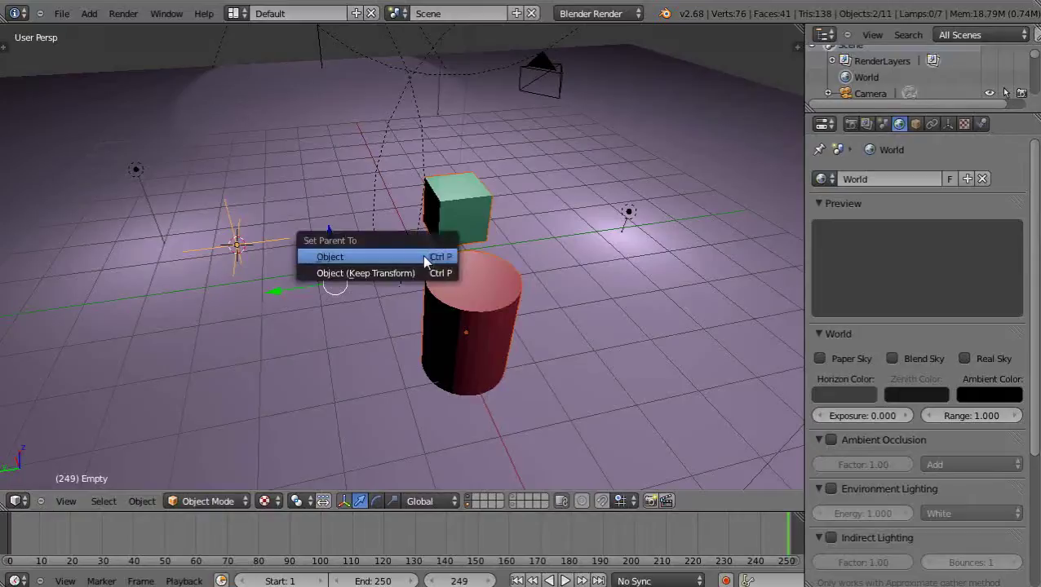
click(423, 255)
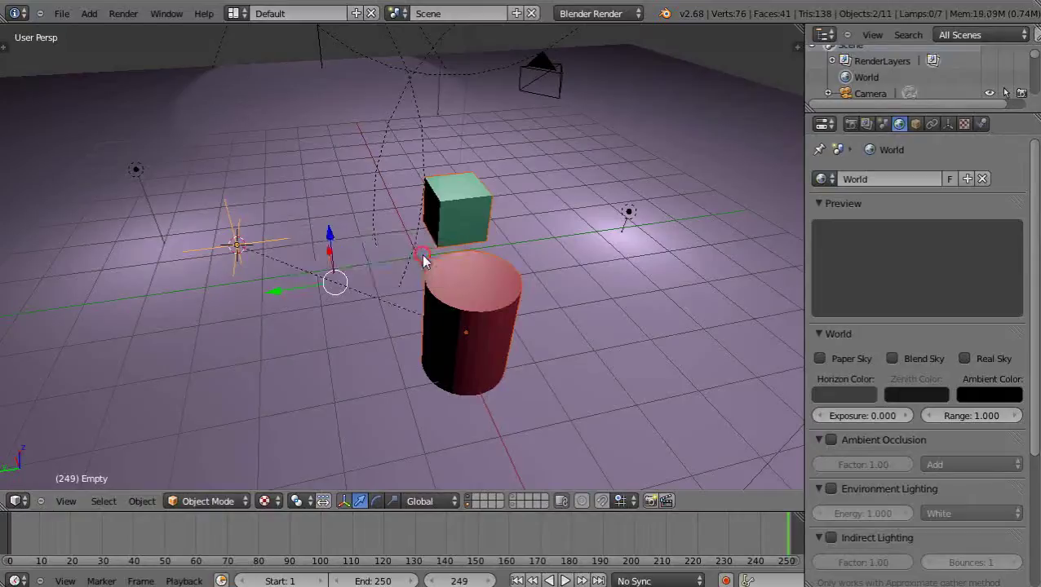
Keyframe the Empty's location at frame 249, then keyframe its starting location at frame 0
key(i)
click(235, 247)
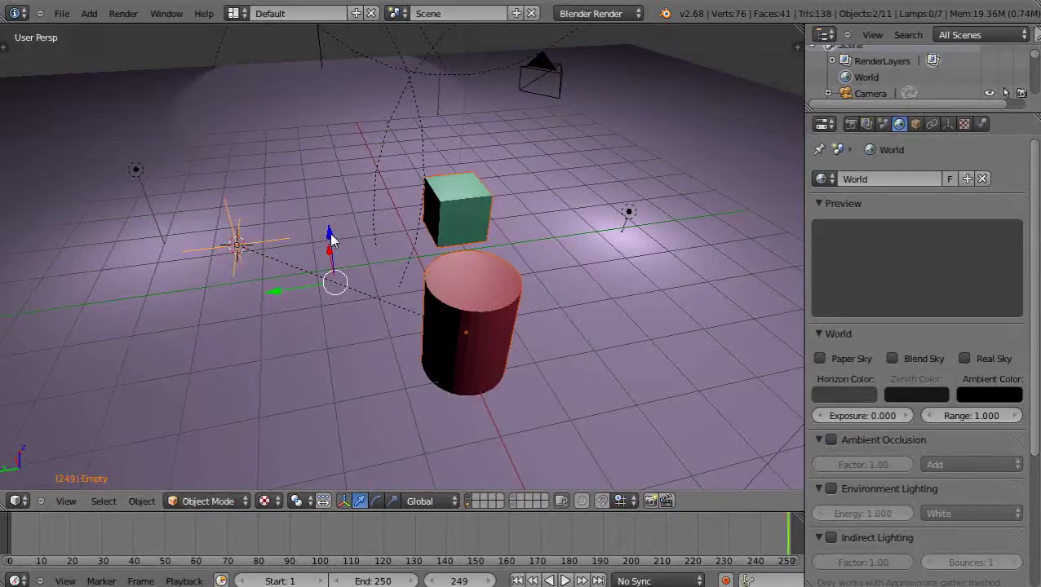
drag(278, 289, 547, 308)
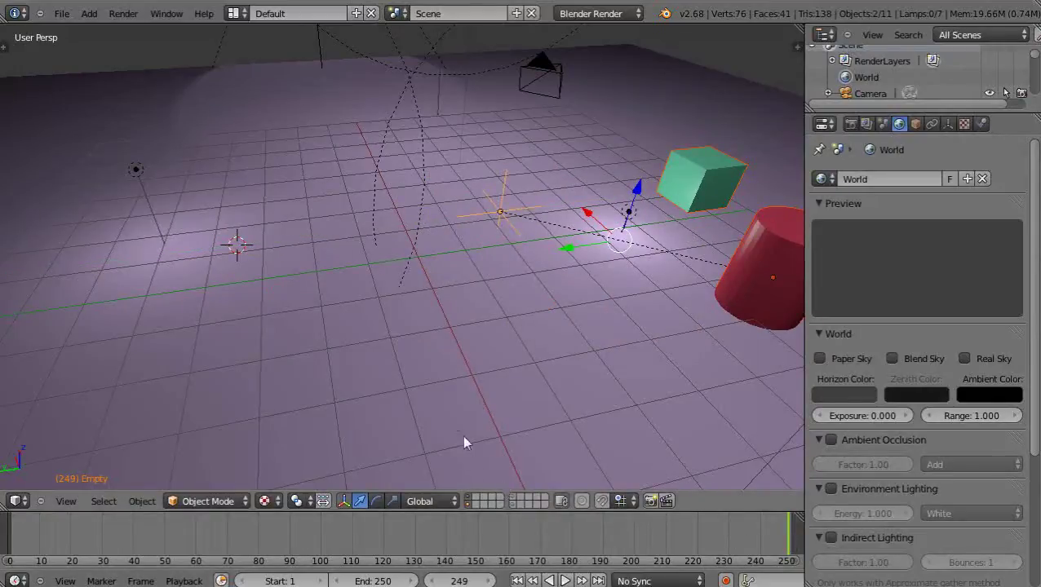
key(Up)
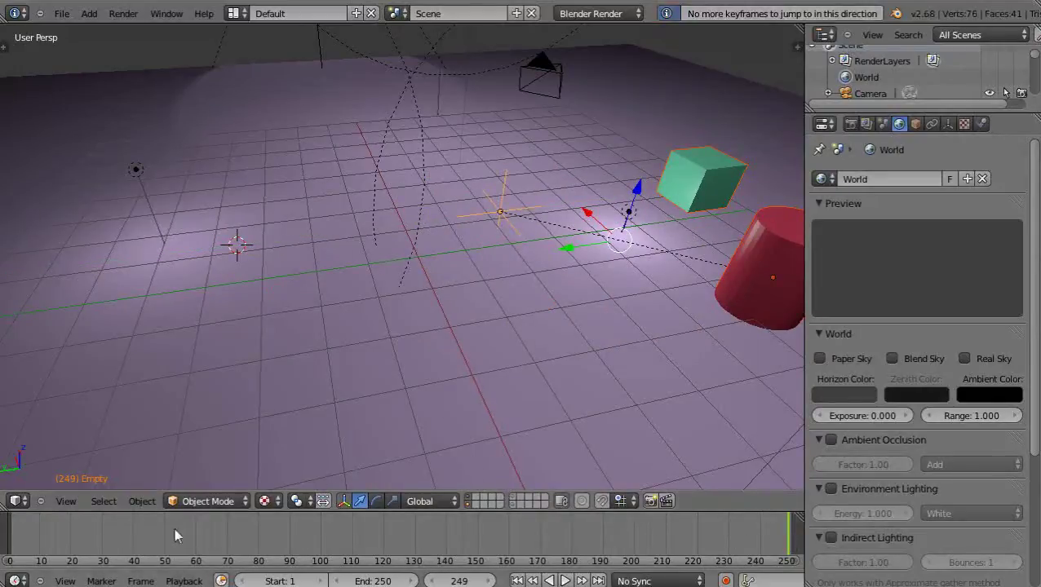
click(10, 536)
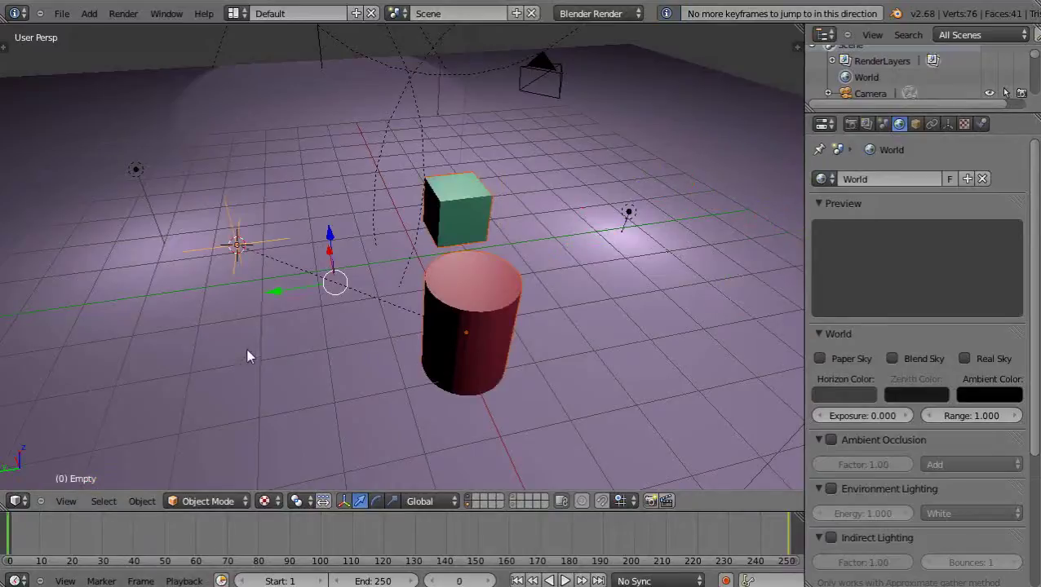
key(i)
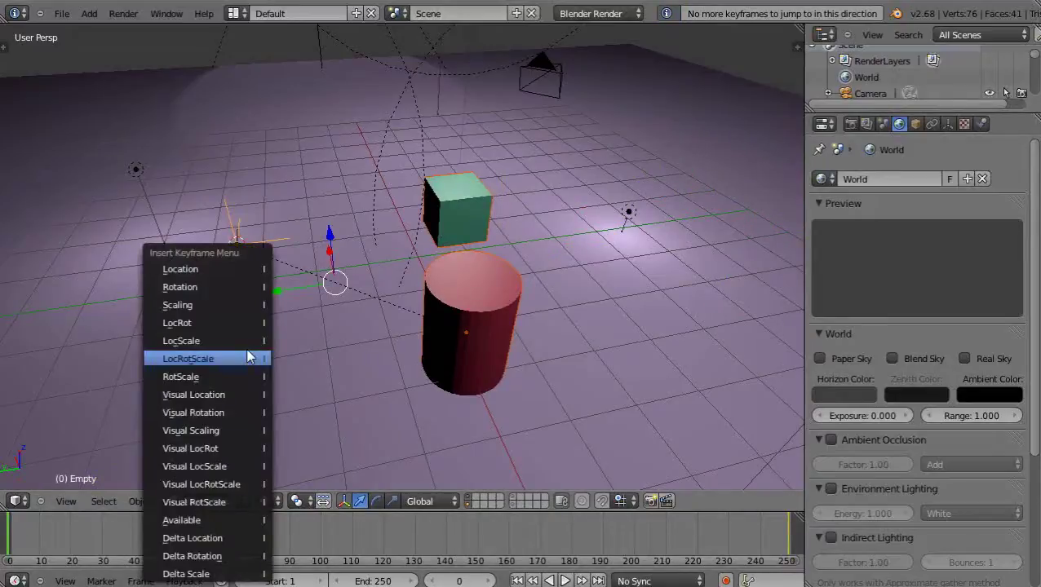
click(206, 270)
At frame 249, slide the Empty and its children right along Y and keyframe that location
key(Up)
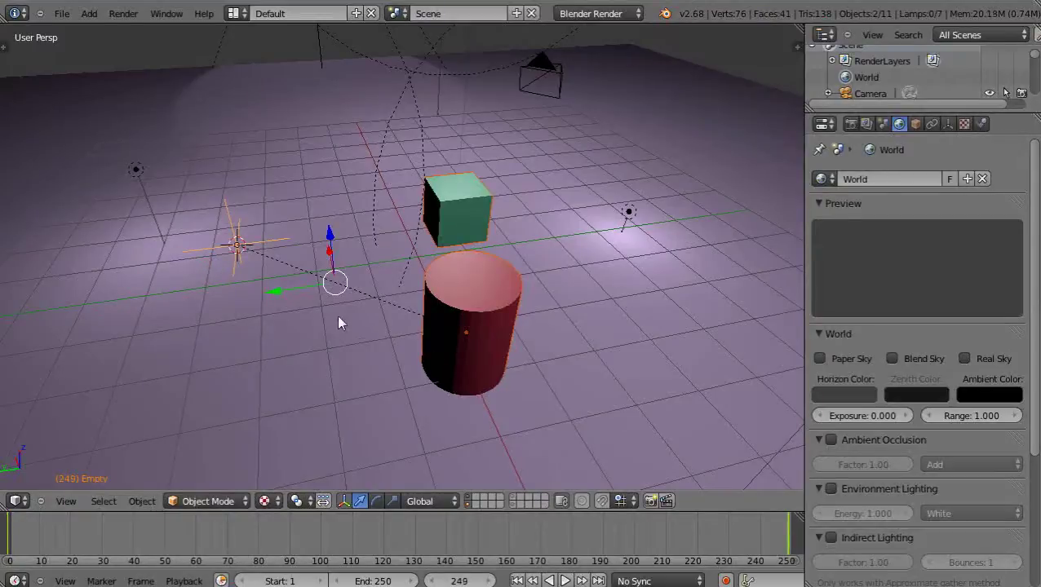
drag(265, 293, 494, 290)
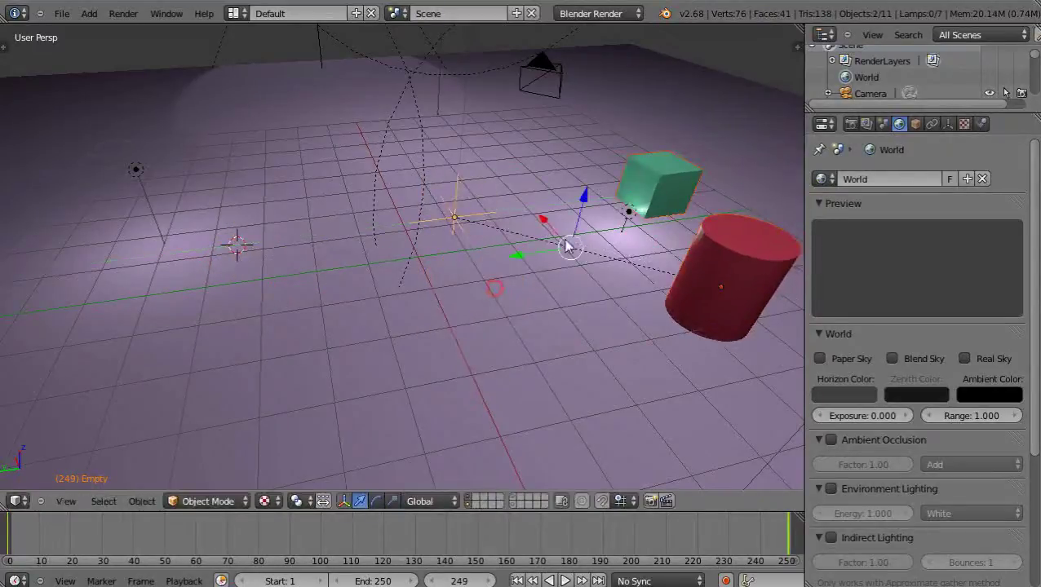
key(i)
click(571, 222)
Play the animation with Alt+A to watch the cylinder and cube follow the Empty
key(alt+a)
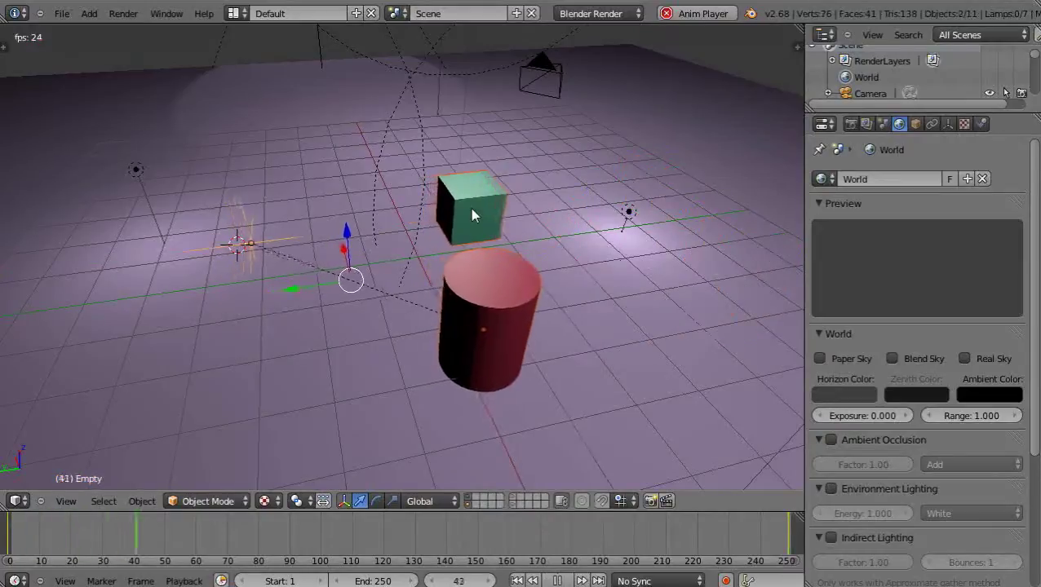